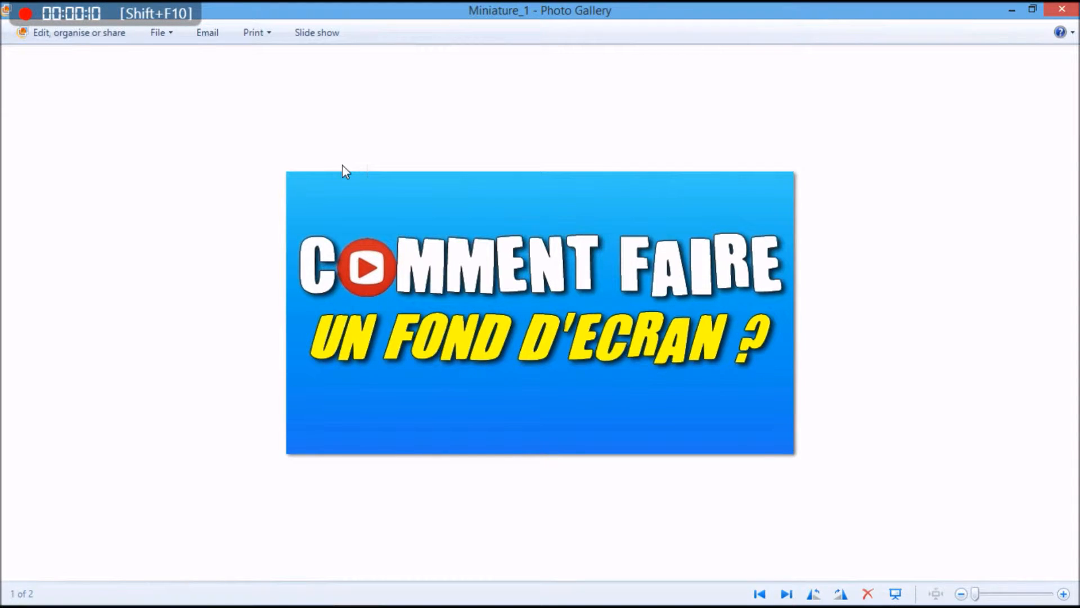
- View the two sample images, starting with Miniature_1, and close the image viewer
key("Right")
key("Left")
left_click(1062, 9)
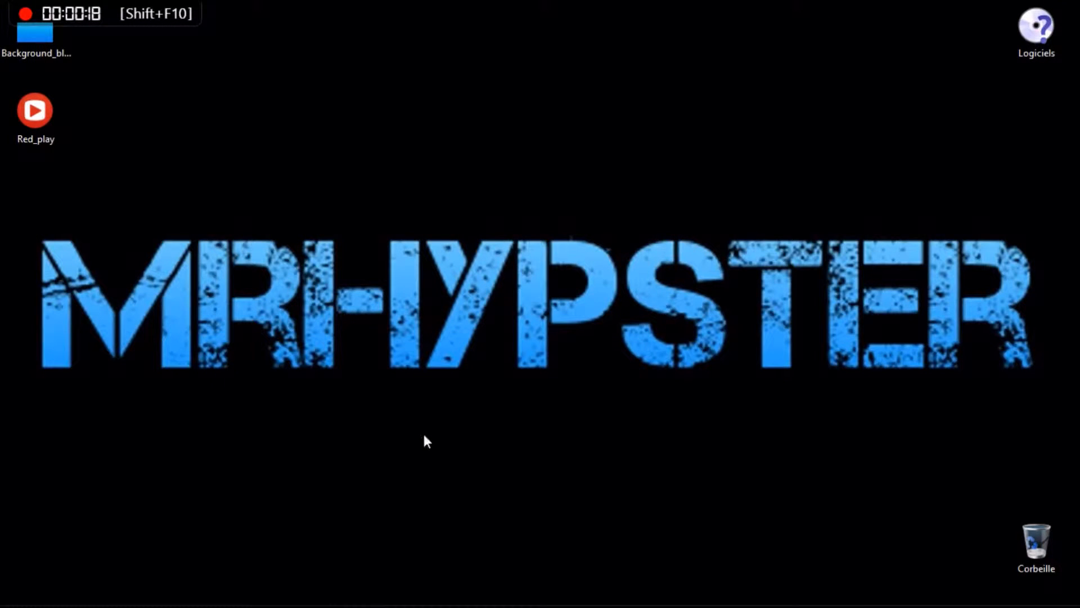
- Launch PhotoFiltre 7 and minimize its window to get back to the desktop
mouse_move(374, 588)
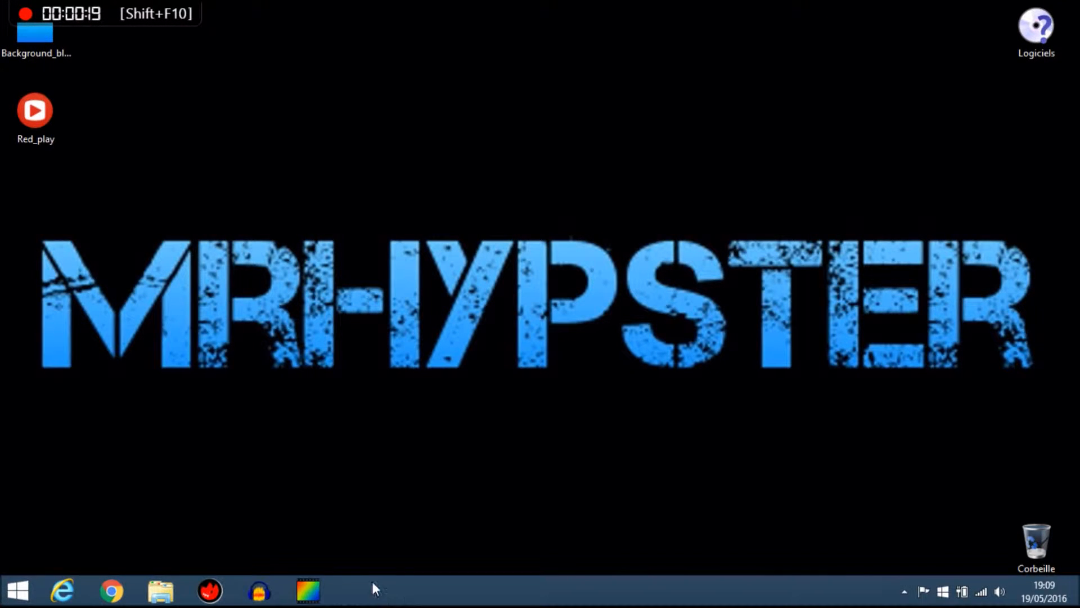
left_click(311, 585)
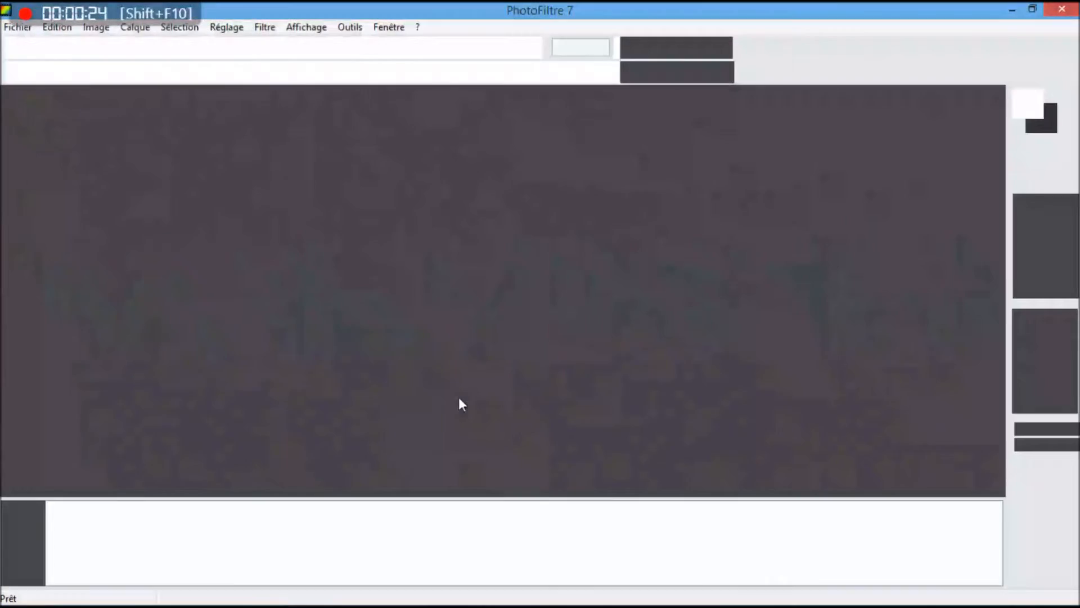
left_click(1012, 10)
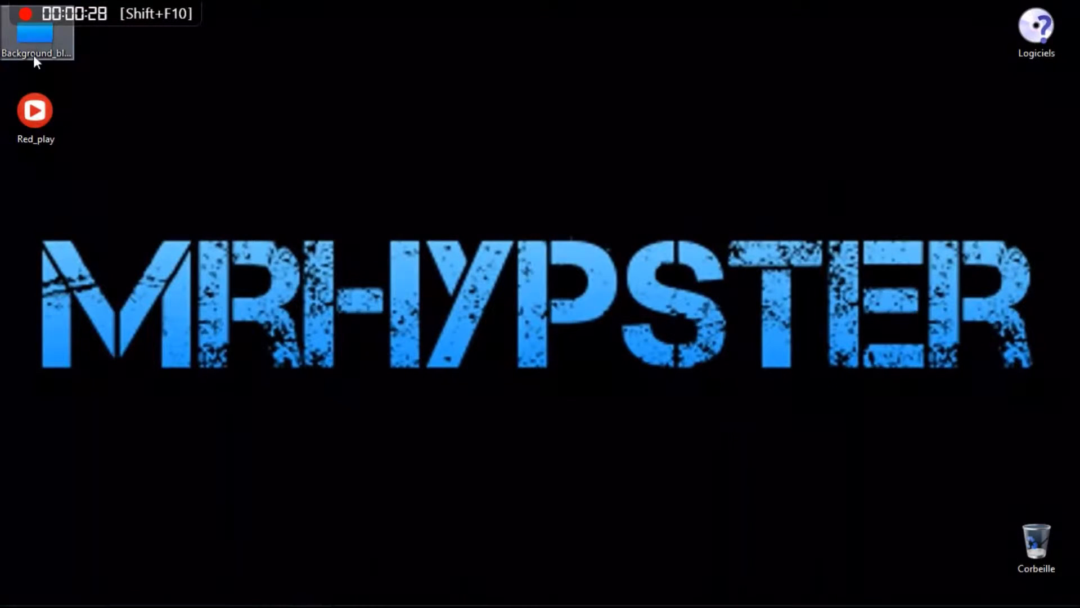
- Open the desktop image Background_bleu_1 in PhotoFiltre 7 as the background
left_click(30, 37)
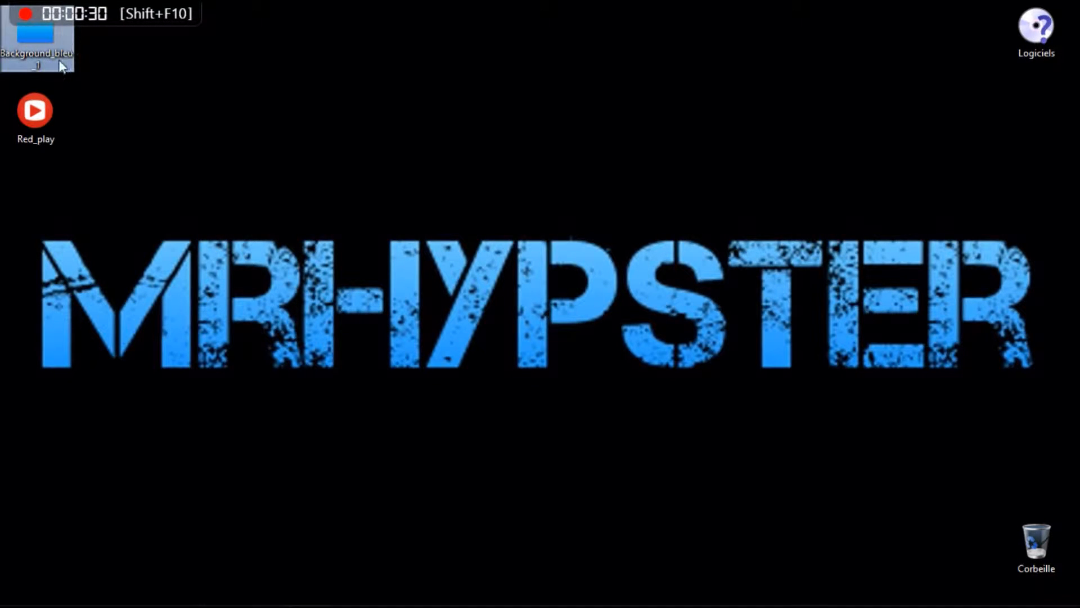
left_click(28, 110)
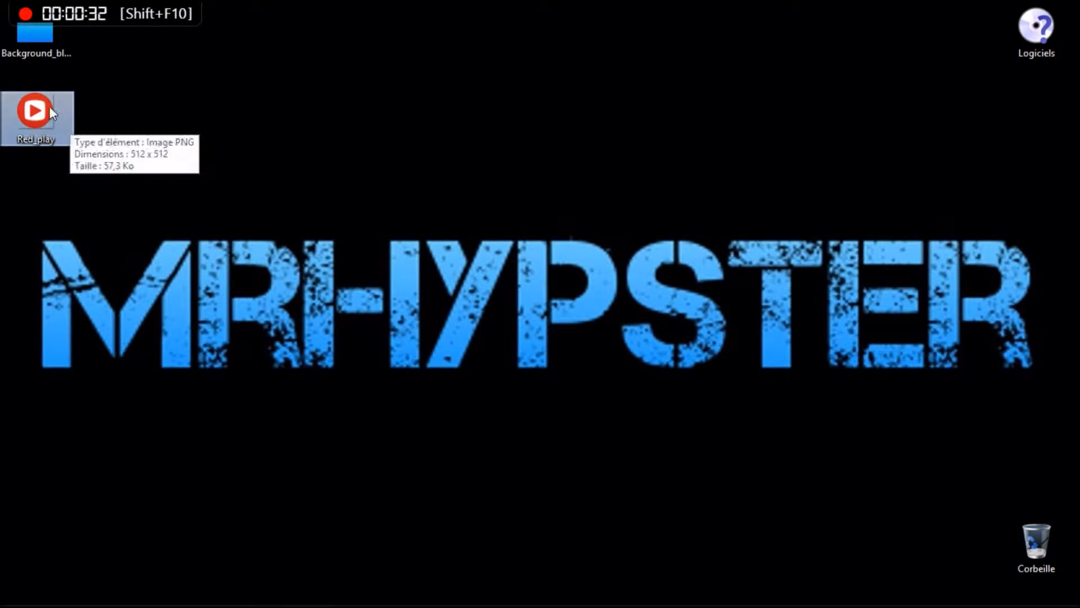
left_click(134, 86)
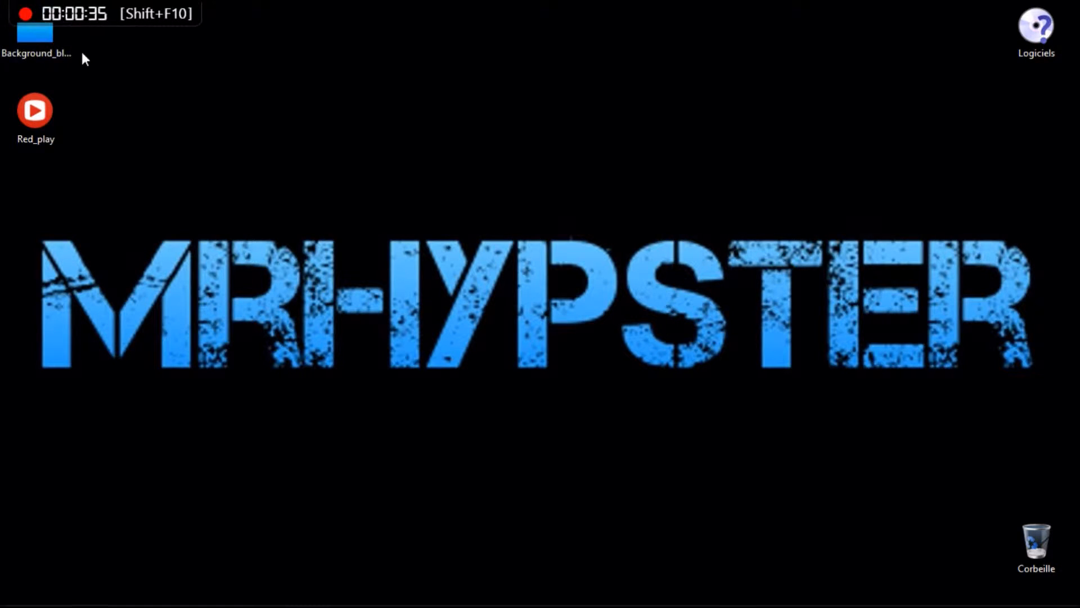
left_click(35, 35)
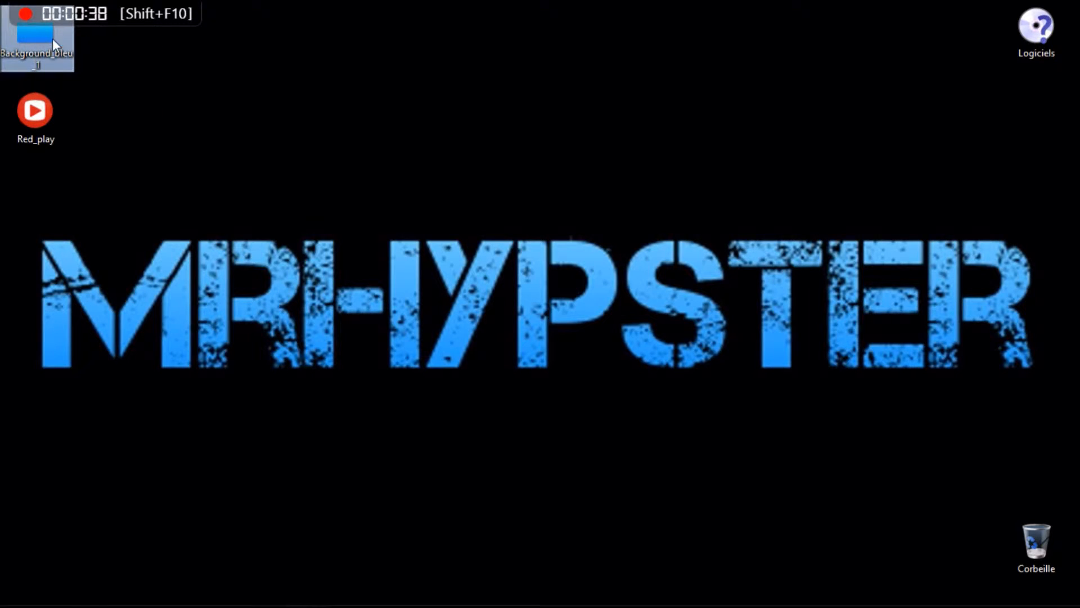
left_click(314, 594)
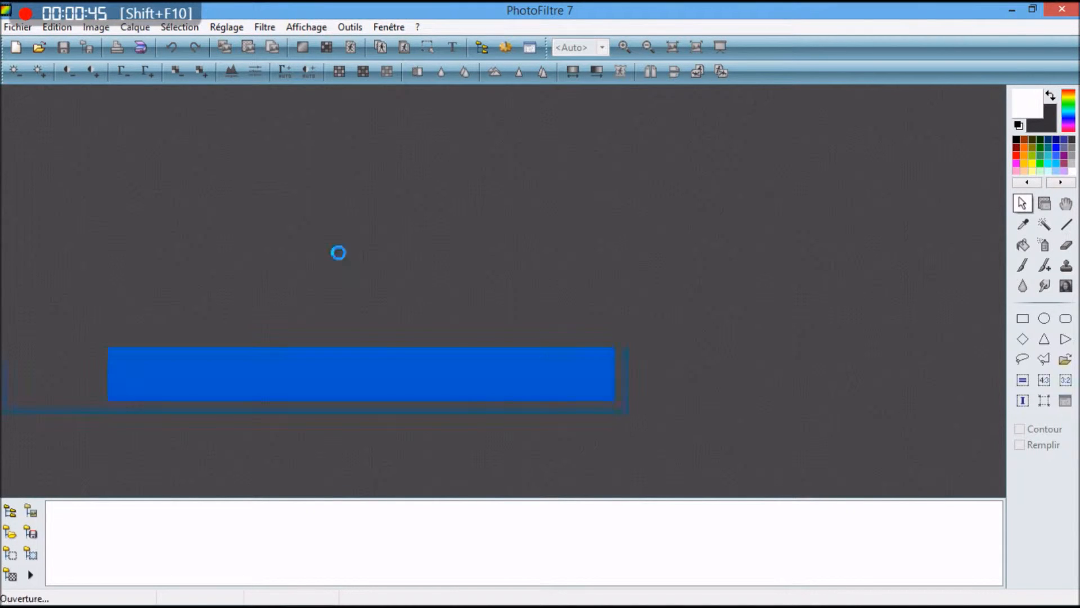
left_click_drag(339, 252, 339, 252)
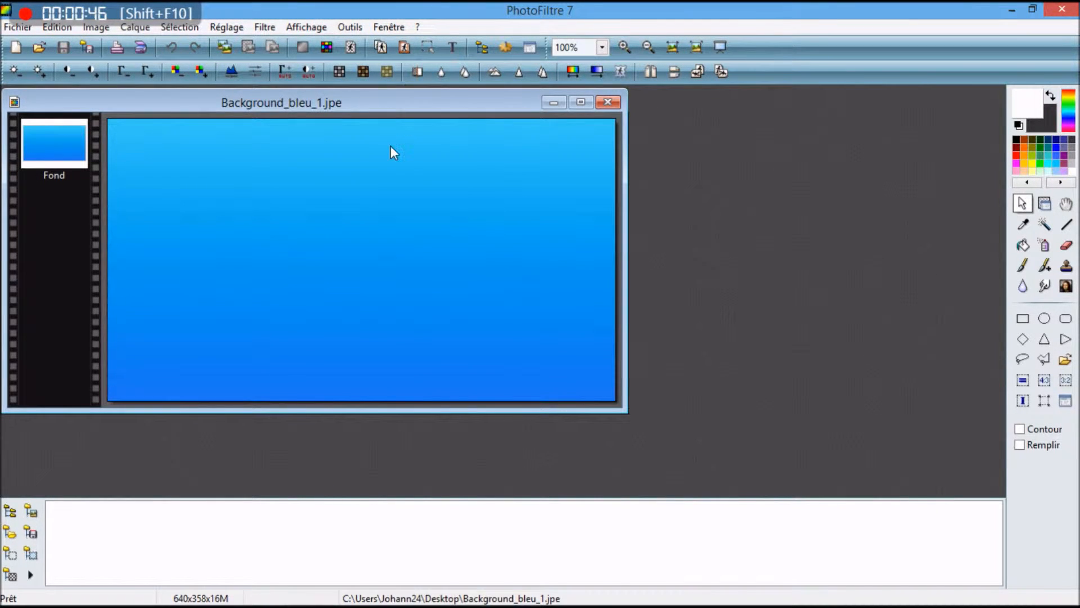
- Set up a new text reading "COMMENT FAIRE" in white without italics, keeping the IMPACTED font
left_click(453, 55)
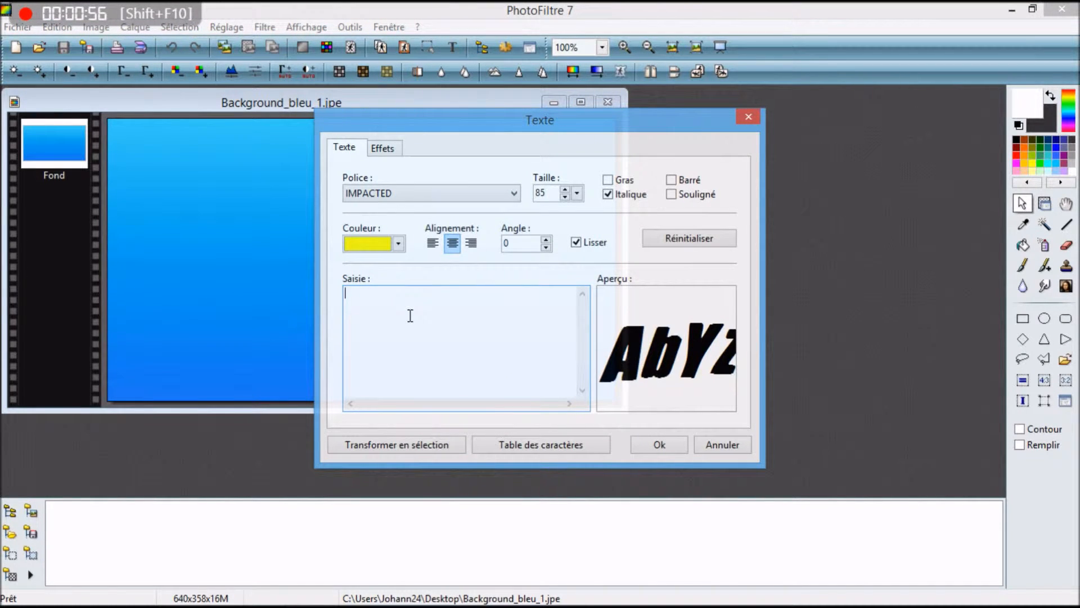
type("COMMENT FAIE")
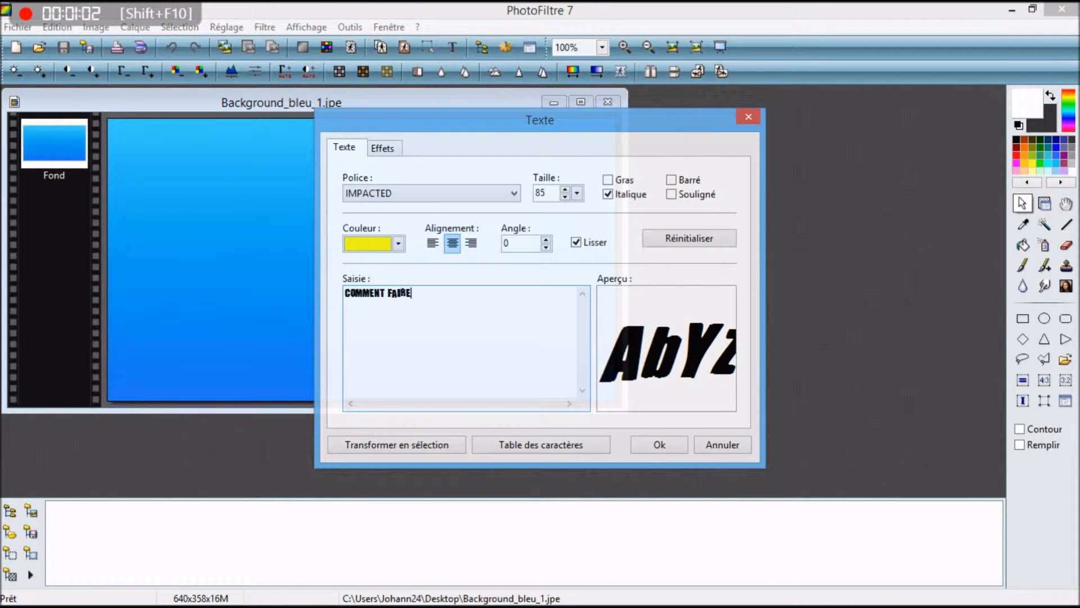
left_click(614, 195)
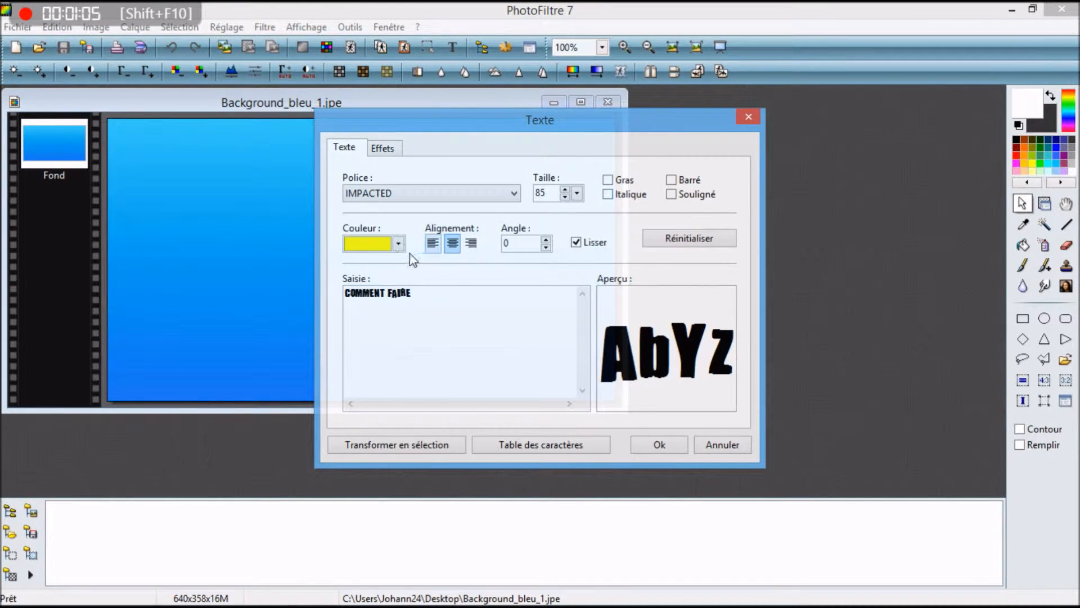
left_click(398, 243)
left_click(458, 342)
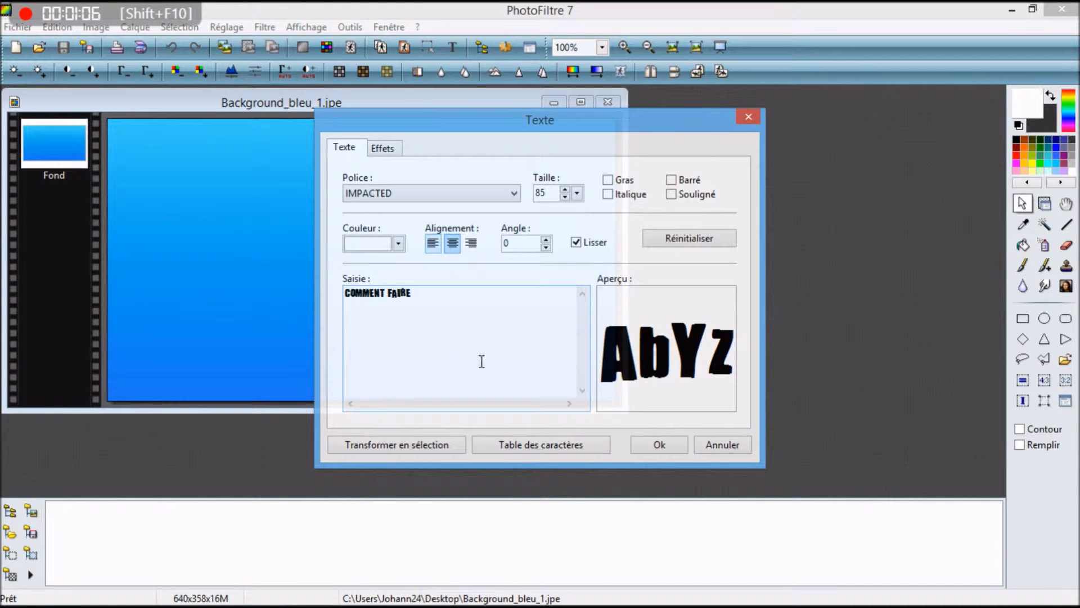
left_click(455, 192)
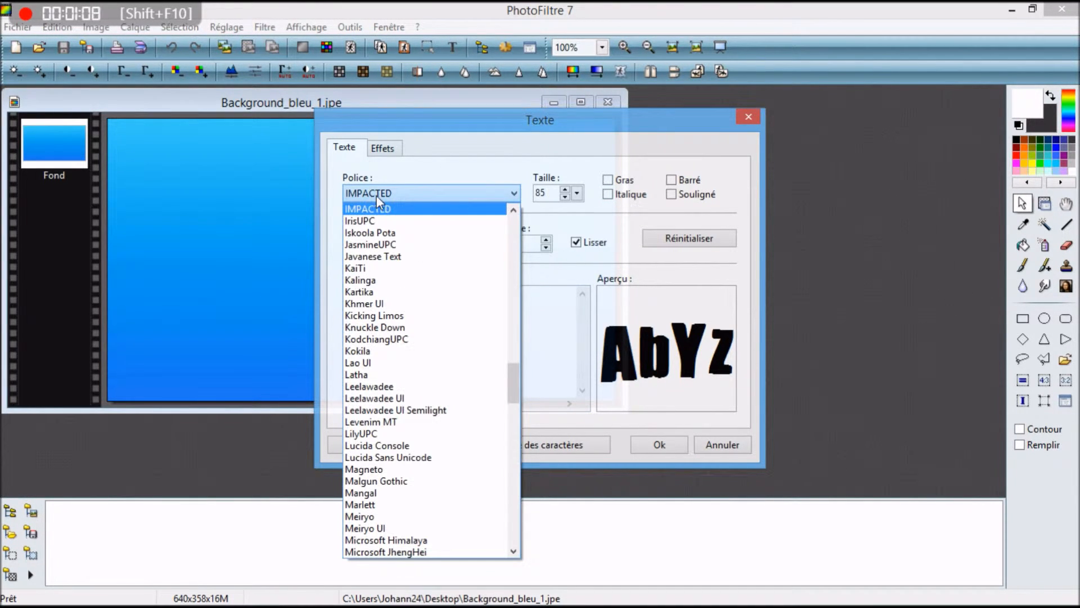
left_click(473, 194)
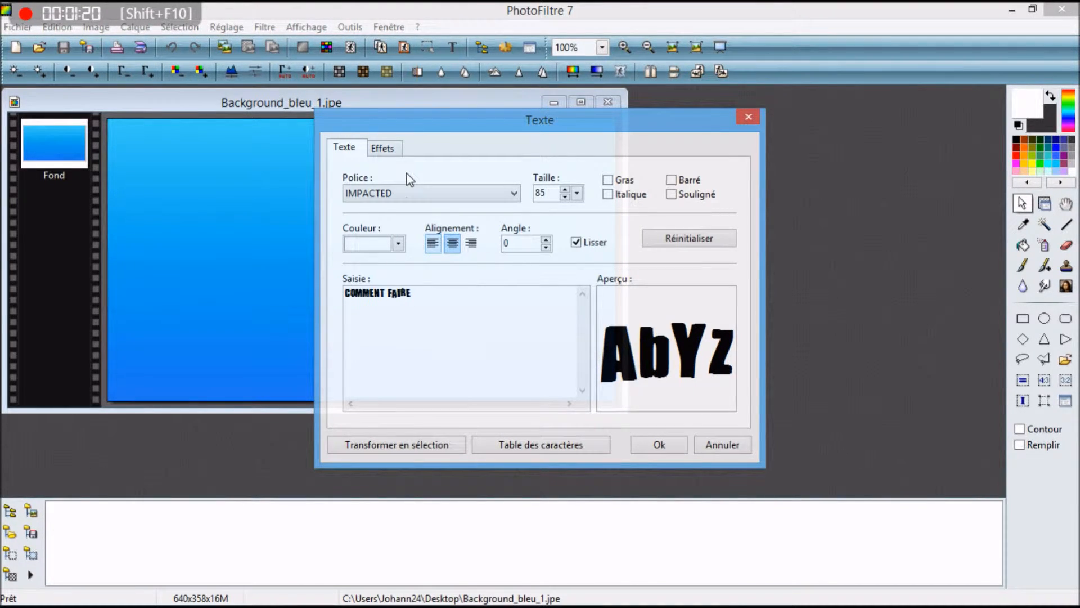
- Apply a black drop shadow and a black outline to the text and add it to the image
left_click(382, 151)
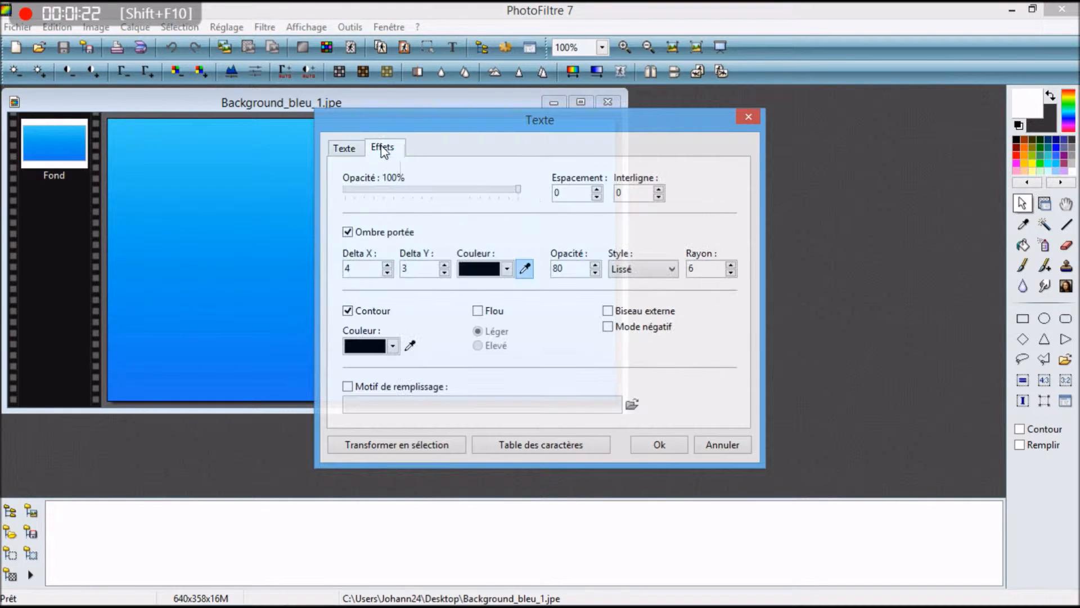
left_click(351, 232)
left_click(349, 311)
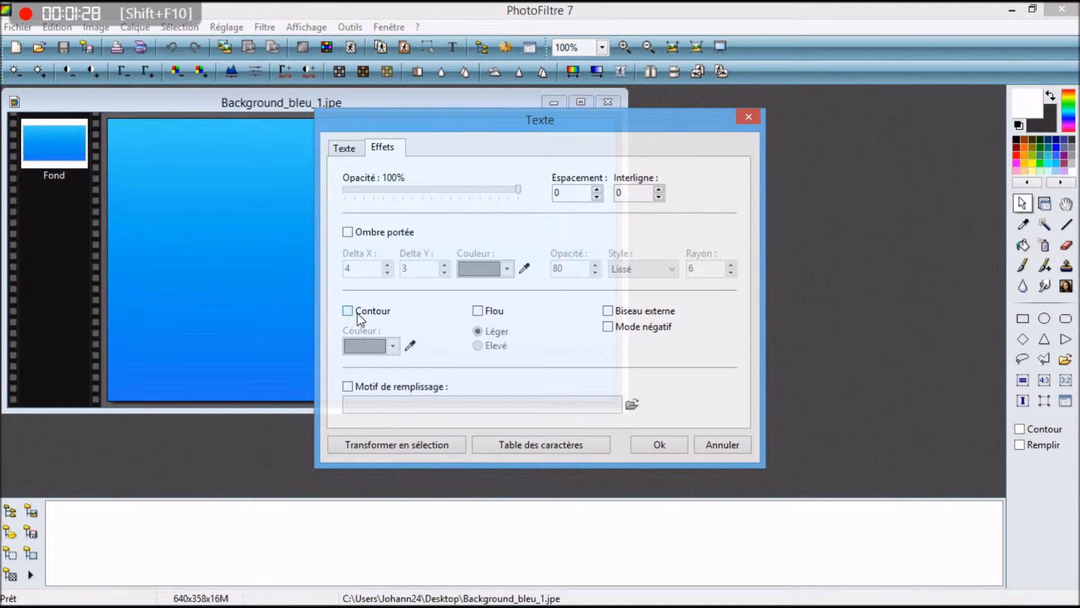
left_click(349, 233)
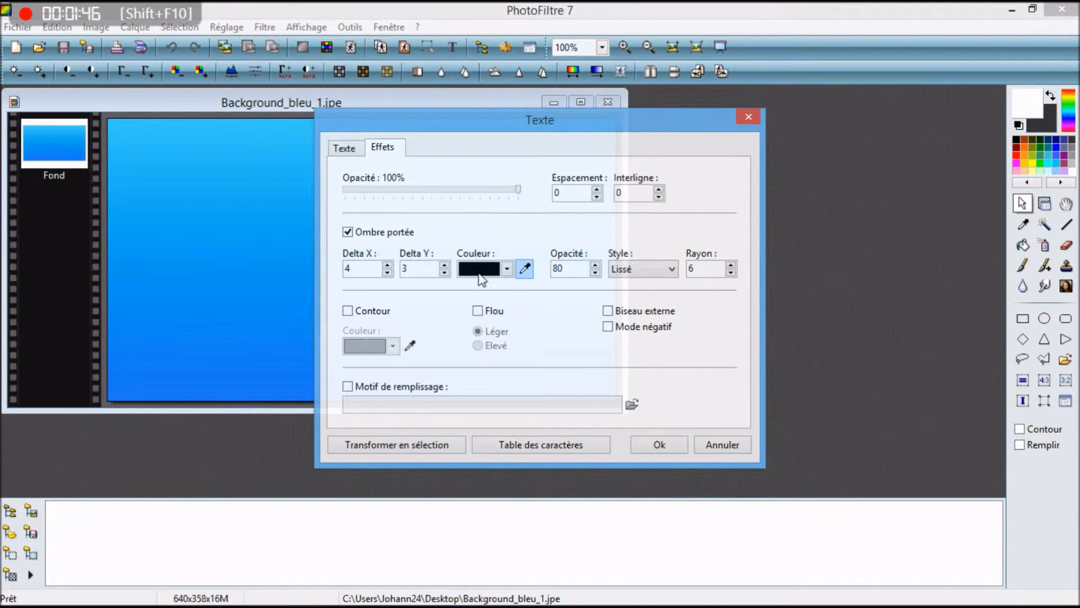
left_click(374, 313)
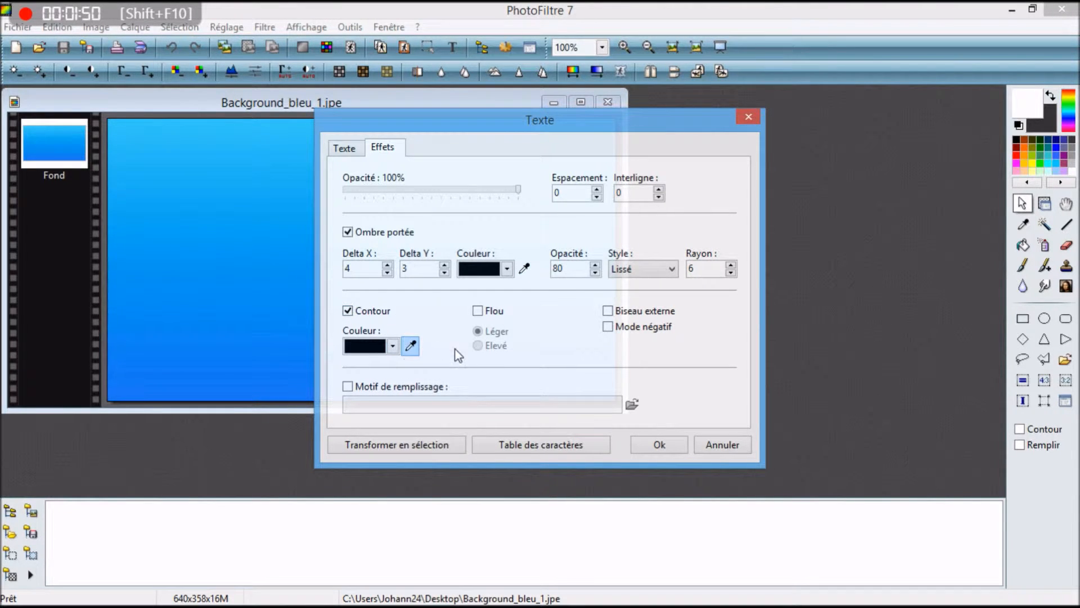
left_click(393, 346)
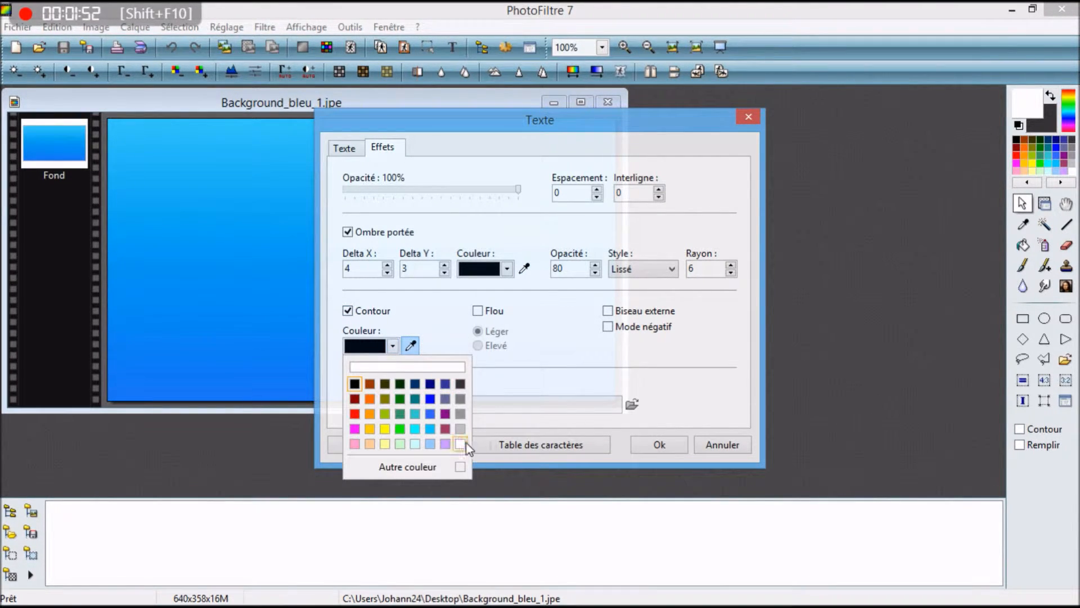
left_click(545, 367)
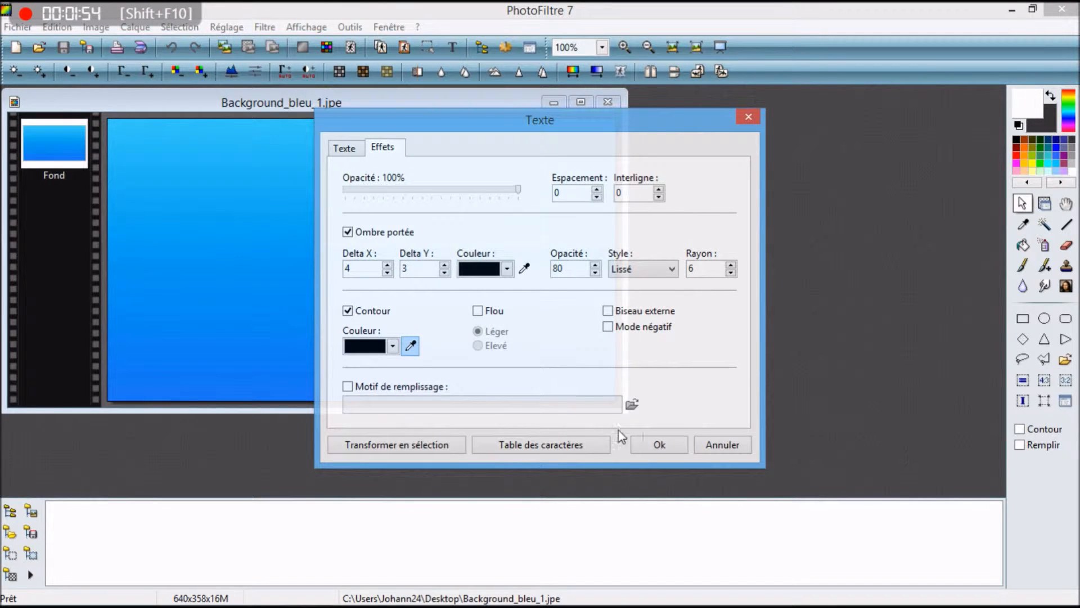
left_click(659, 445)
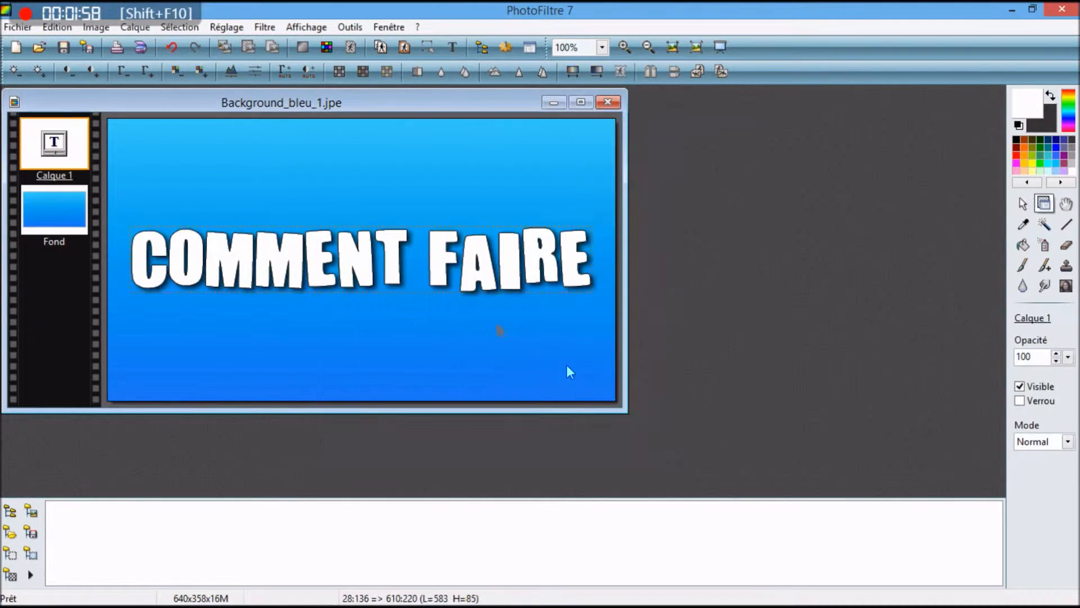
- Move the COMMENT FAIRE text layer up by about 80 pixels
key("Up")
key("Up")
key("Up")
key("Up")
key("Up")
key("Up")
key("Up")
key("Up")
key("Up")
key("Up")
key("Up")
key("Up")
key("Up")
key("Up")
key("Up")
key("Up")
key("Up")
key("Up")
key("Up")
key("Up")
key("Up")
key("Up")
key("Up")
key("Up")
key("Up")
key("Up")
key("Up")
key("Up")
key("Up")
key("Up")
key("Up")
key("Up")
key("Up")
key("Up")
key("Up")
key("Up")
key("Up")
key("Up")
key("Up")
key("Up")
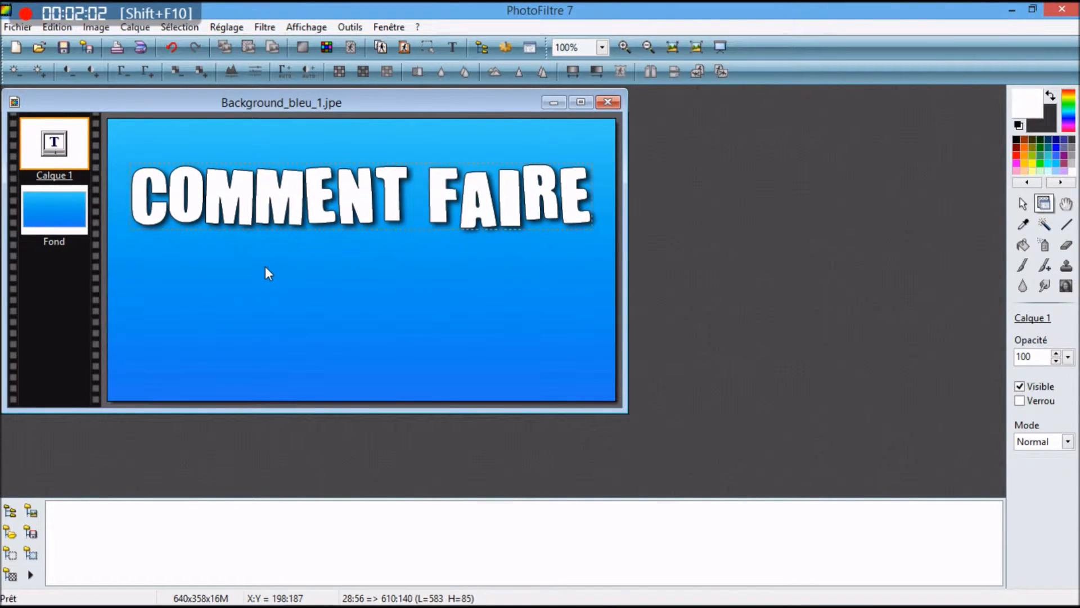
- Reopen the COMMENT FAIRE text for editing and try the italic, bold, strikethrough and underline styles
double_click(271, 189)
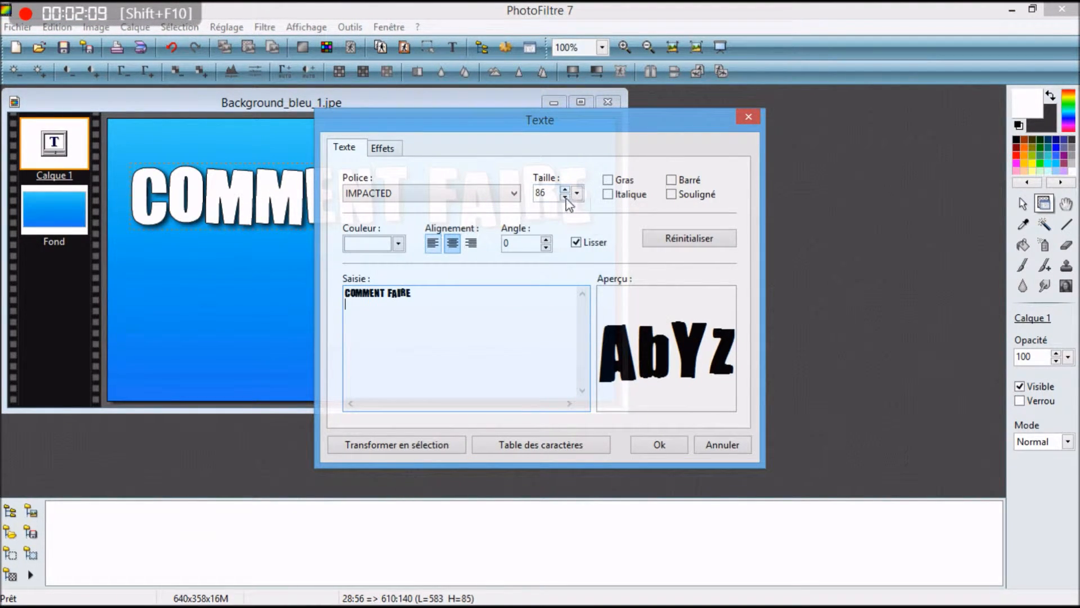
left_click(615, 196)
left_click(619, 179)
left_click(675, 180)
left_click(681, 194)
left_click(678, 194)
left_click(673, 180)
left_click(622, 180)
left_click(626, 194)
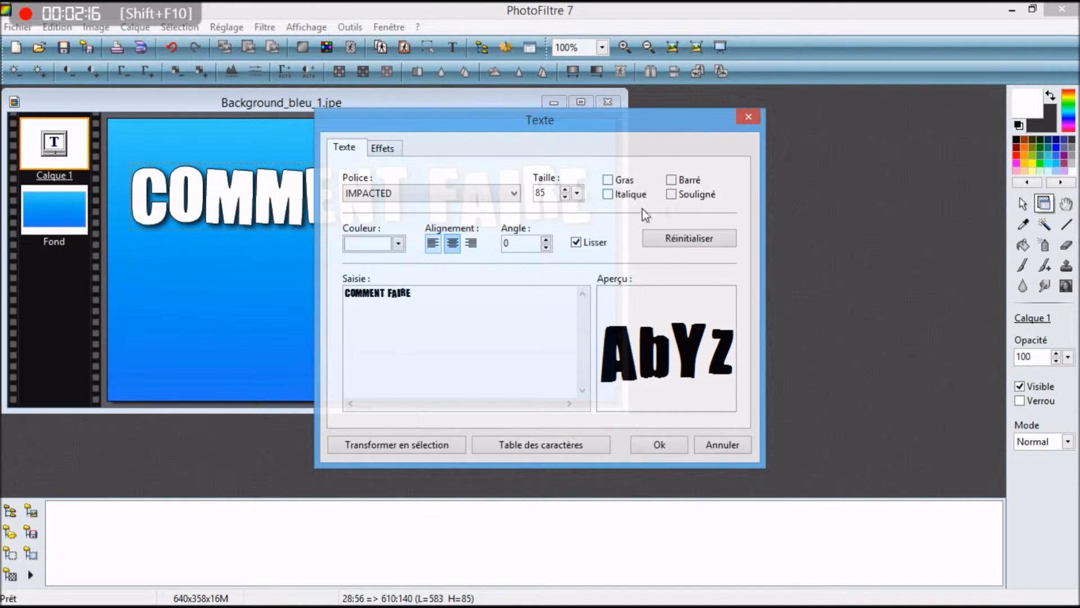
left_click(471, 243)
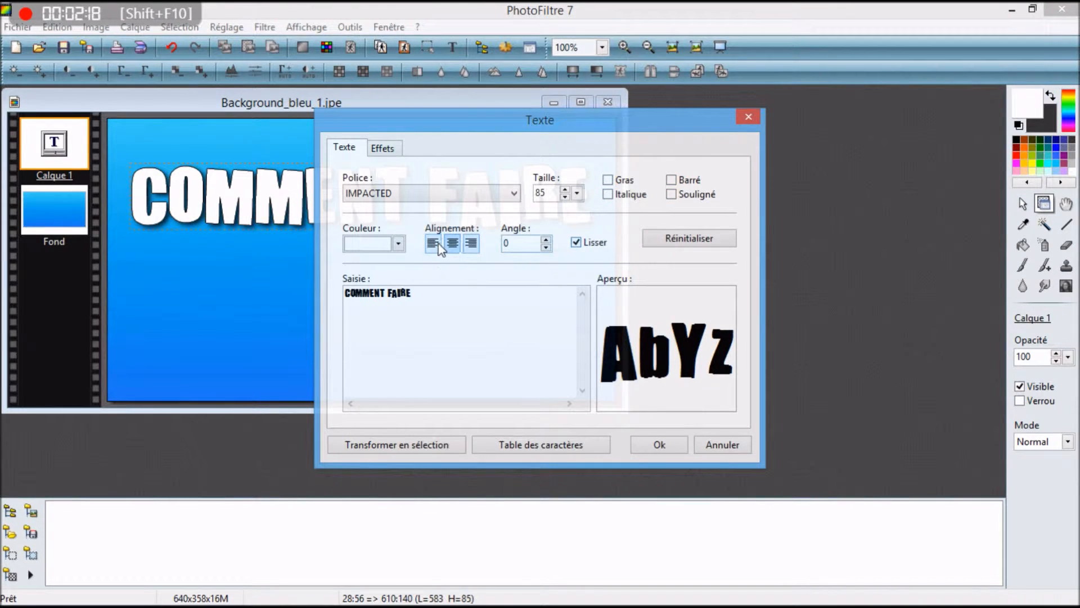
- Try yellow and blue as the text colour and set it back to white
left_click(398, 243)
left_click(387, 321)
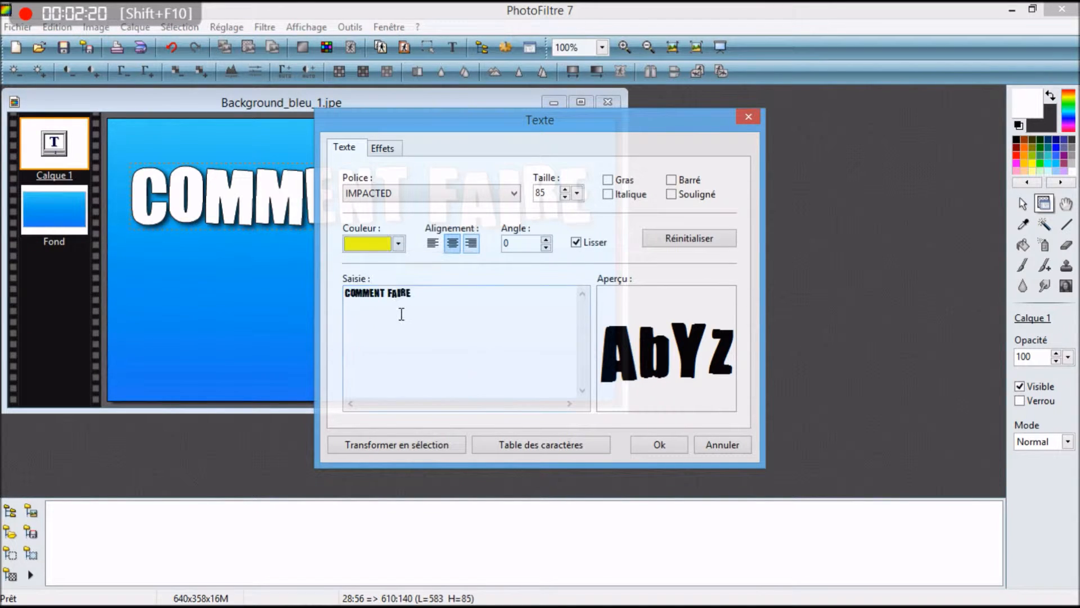
left_click(393, 248)
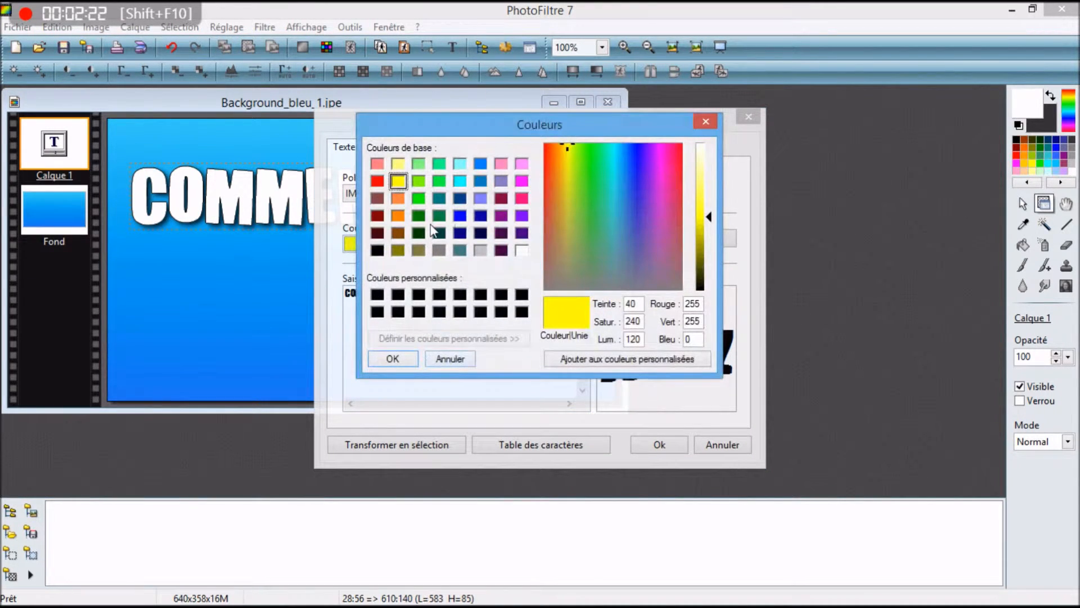
left_click(480, 198)
left_click(459, 216)
left_click(409, 358)
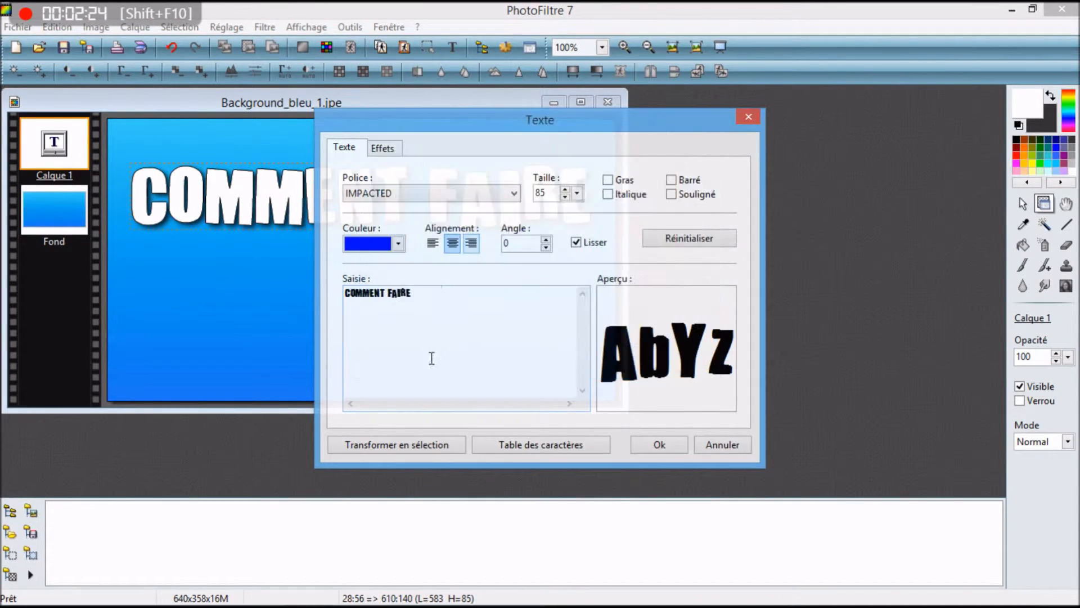
left_click(399, 244)
left_click(464, 339)
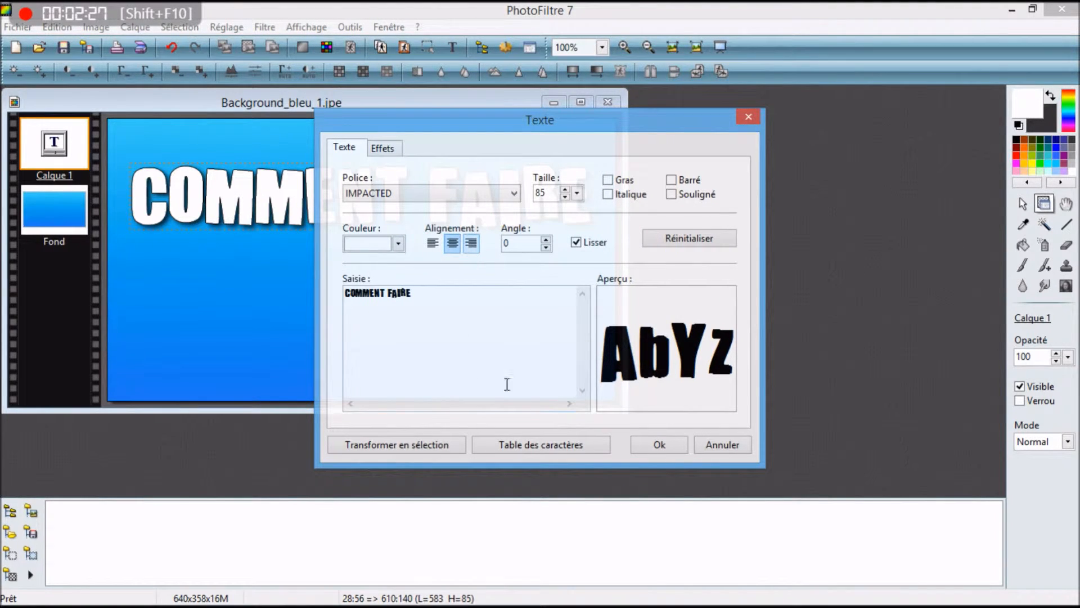
- Replace the letter O in COMMENT with blank spaces and apply the text edit
left_click(360, 297)
key("BackSpace")
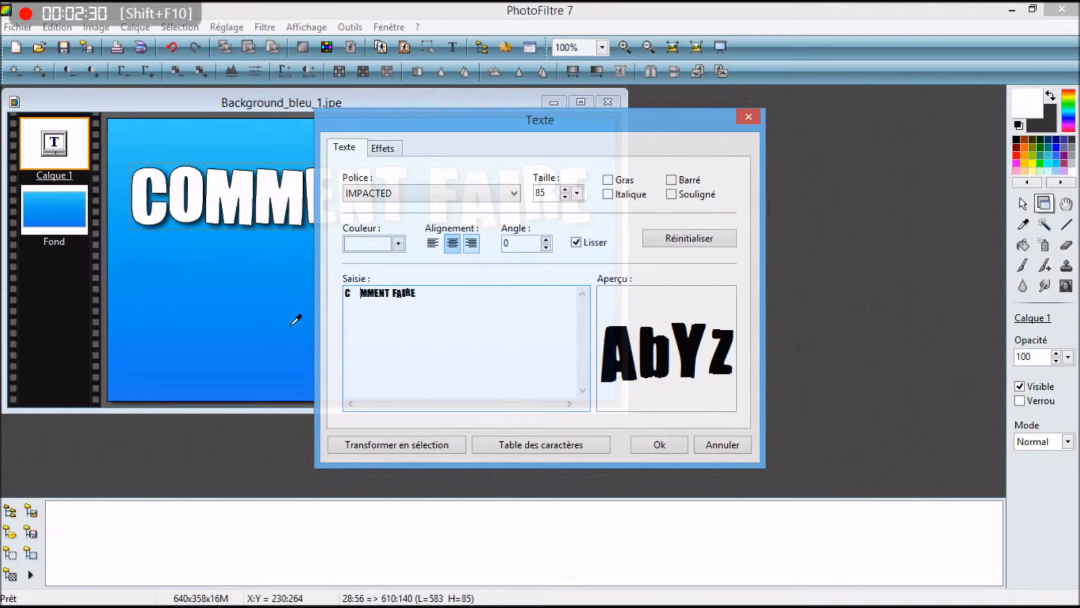
left_click(657, 445)
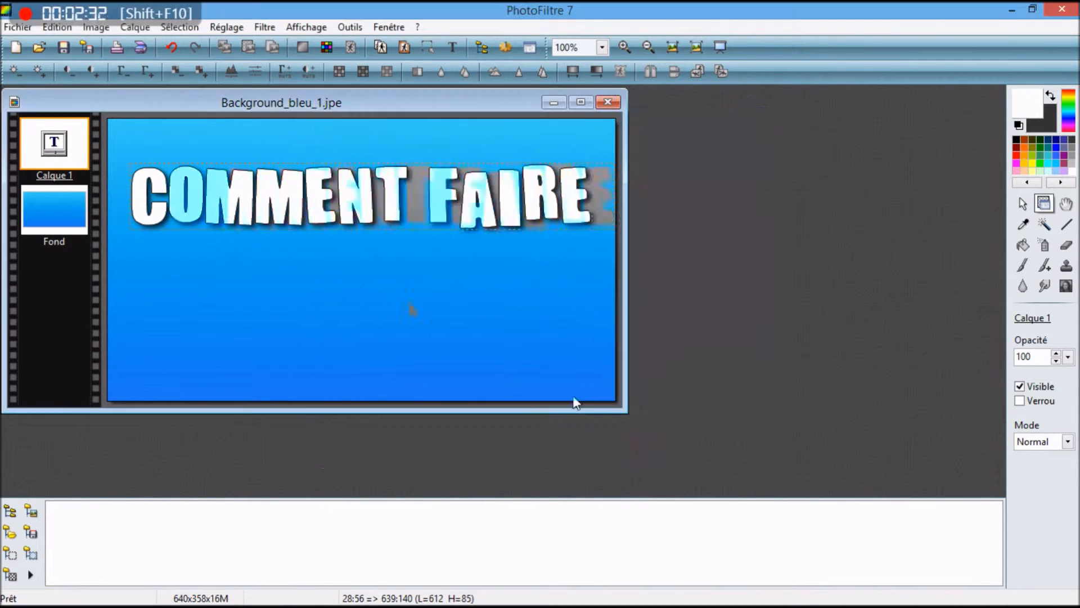
- Move the edited text layer about 16 pixels left and 32 pixels up, near the image's upper edge
key("Left")
key("Left")
key("Left")
key("Left")
key("Left")
key("Left")
key("Left")
key("Left")
key("Left")
key("Left")
key("Left")
key("Left")
key("Left")
key("Left")
key("Left")
key("Left")
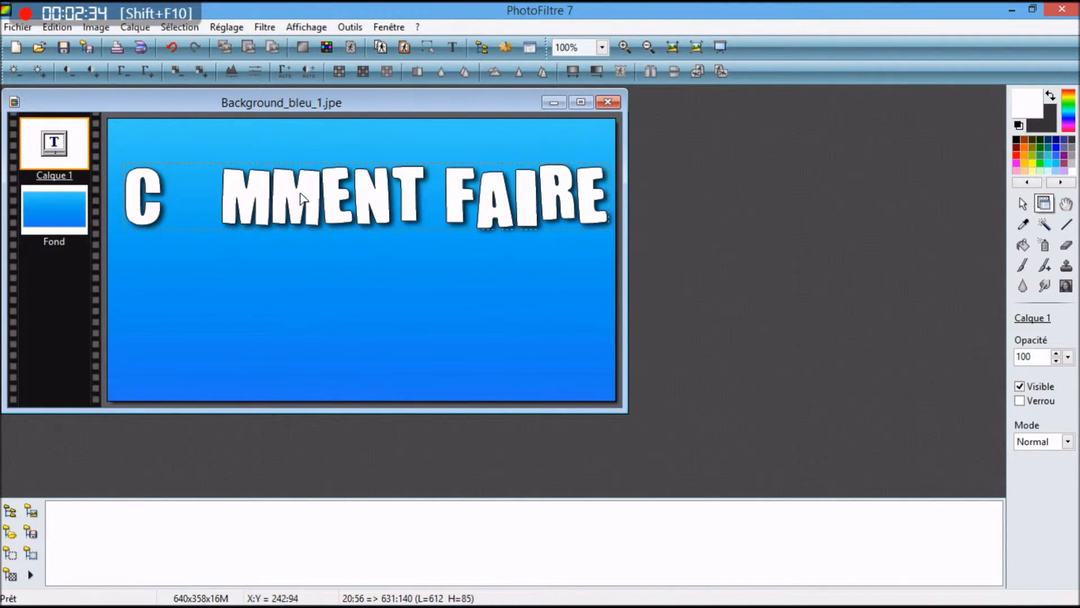
key("Up")
key("Up")
key("Up")
key("Up")
key("Up")
key("Up")
key("Up")
key("Up")
key("Up")
key("Up")
key("Up")
key("Up")
key("Up")
key("Up")
key("Up")
key("Up")
key("Up")
key("Up")
key("Up")
key("Up")
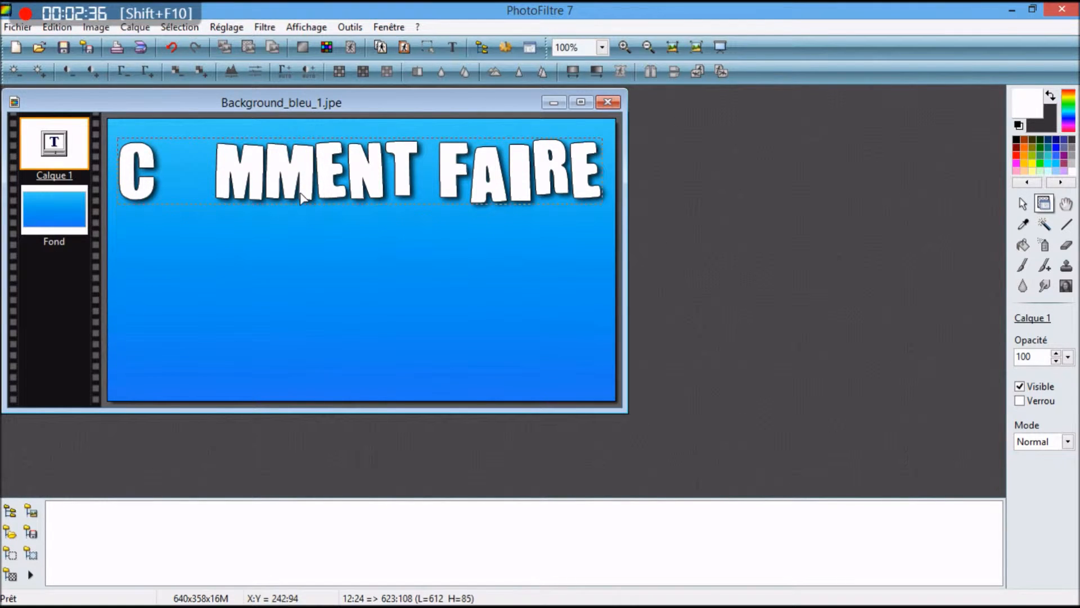
left_click(248, 221)
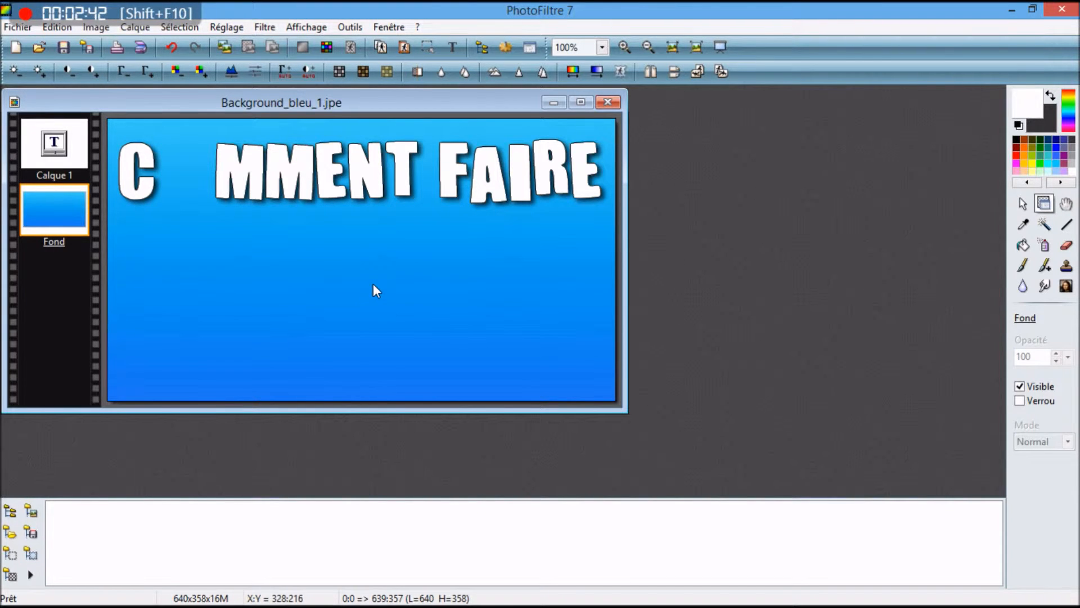
double_click(248, 170)
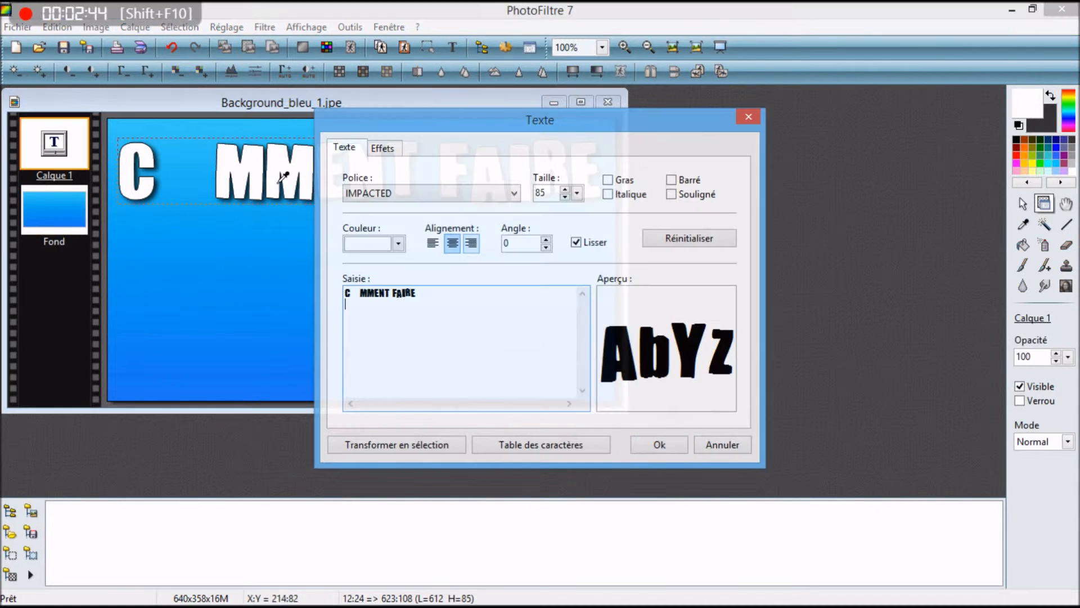
left_click(659, 444)
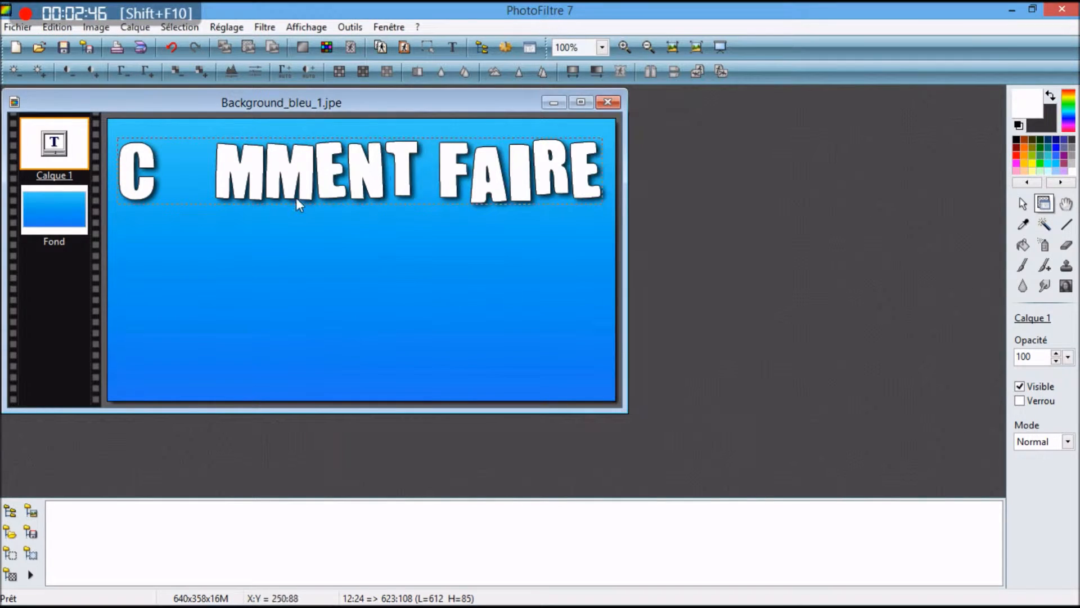
- Move the COMMENT FAIRE text layer about 8 pixels down
key("Down")
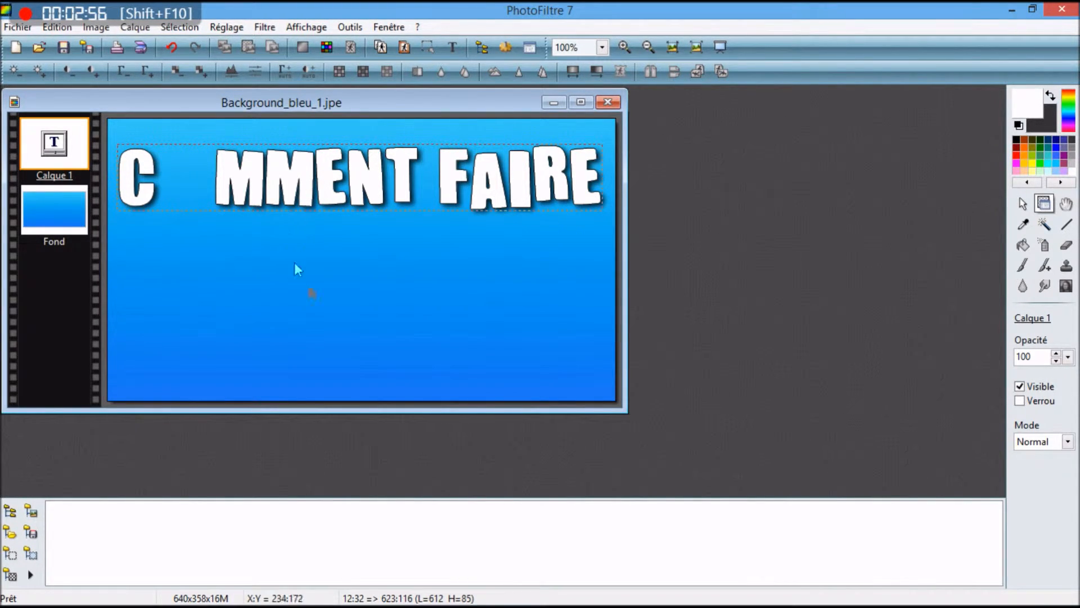
left_click(367, 275)
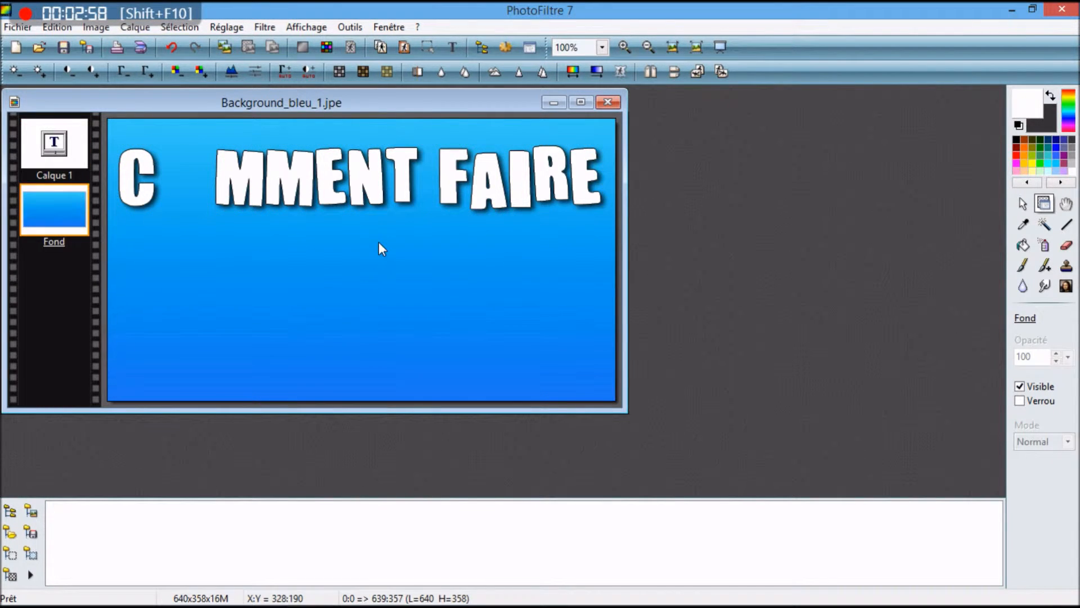
left_click(383, 178)
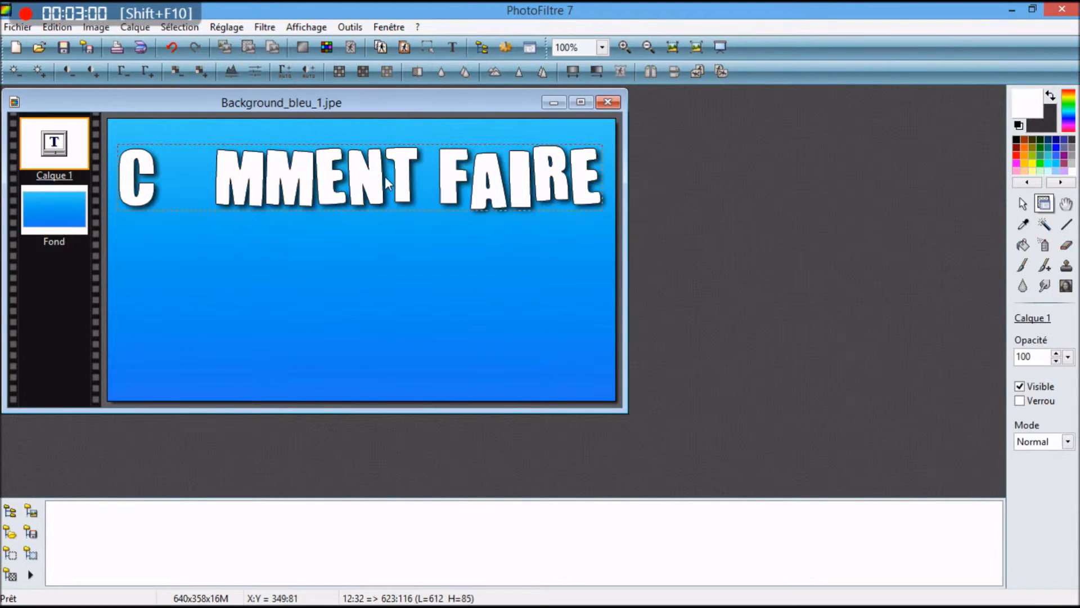
- Start a new text layer and replace its existing wording with "UNE MINIATURE ?"
left_click(417, 190)
left_click(453, 47)
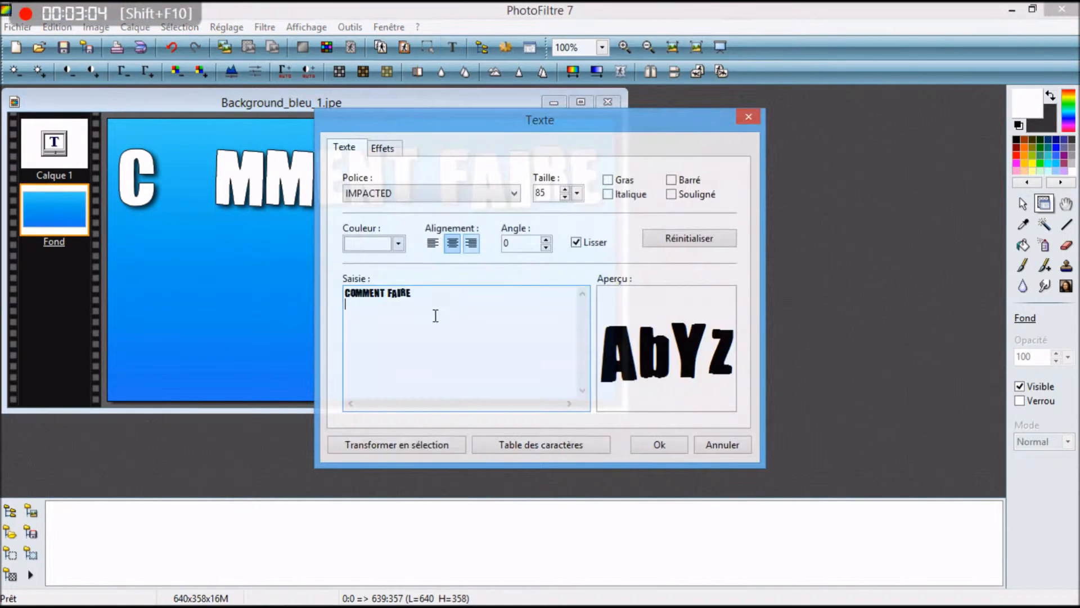
left_click_drag(448, 299, 335, 293)
type("U")
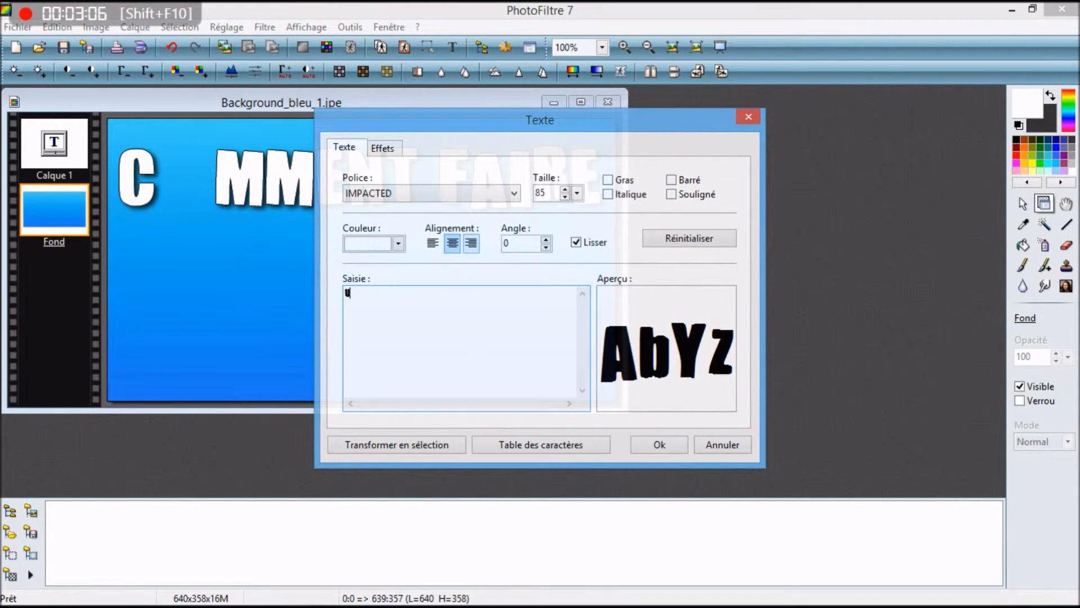
type("NE MINIATURE ?")
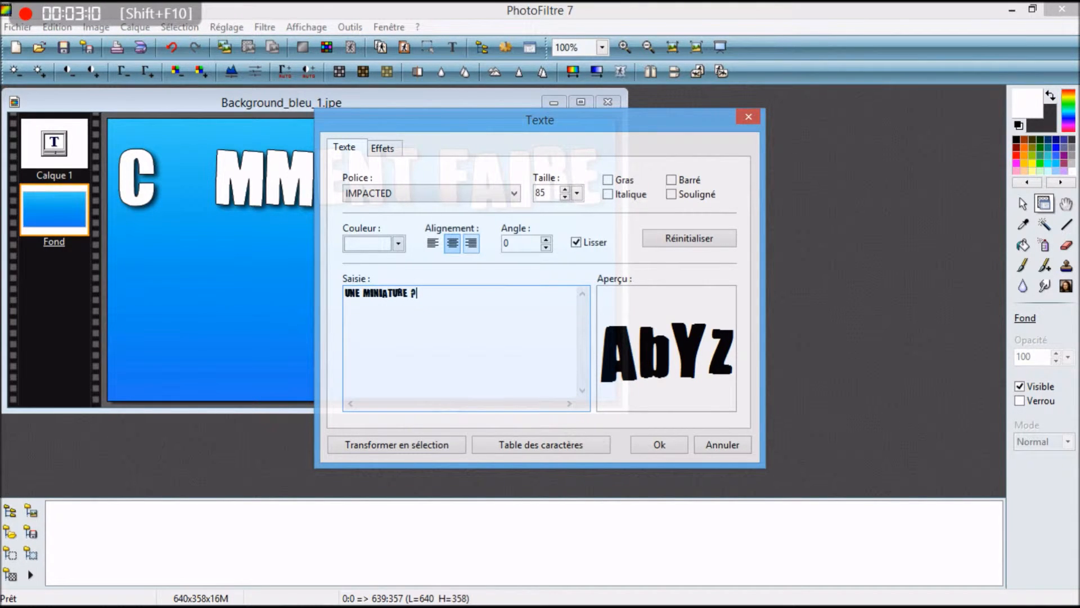
left_click_drag(437, 302, 343, 289)
left_click(437, 300)
- Set the UNE MINIATURE ? text colour to yellow and its style to italic
left_click(399, 246)
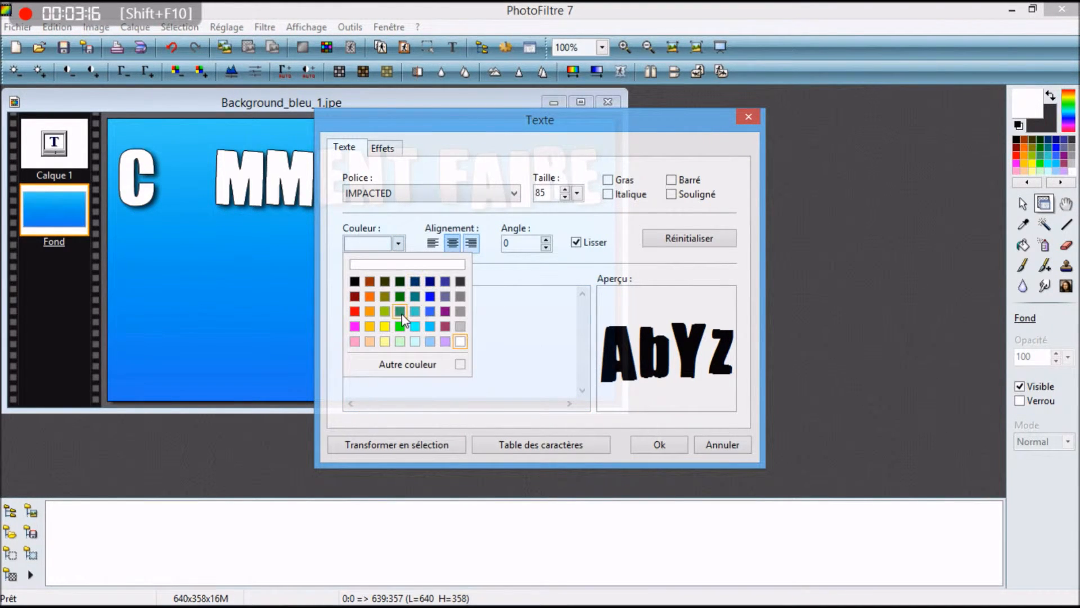
left_click(385, 326)
left_click(608, 197)
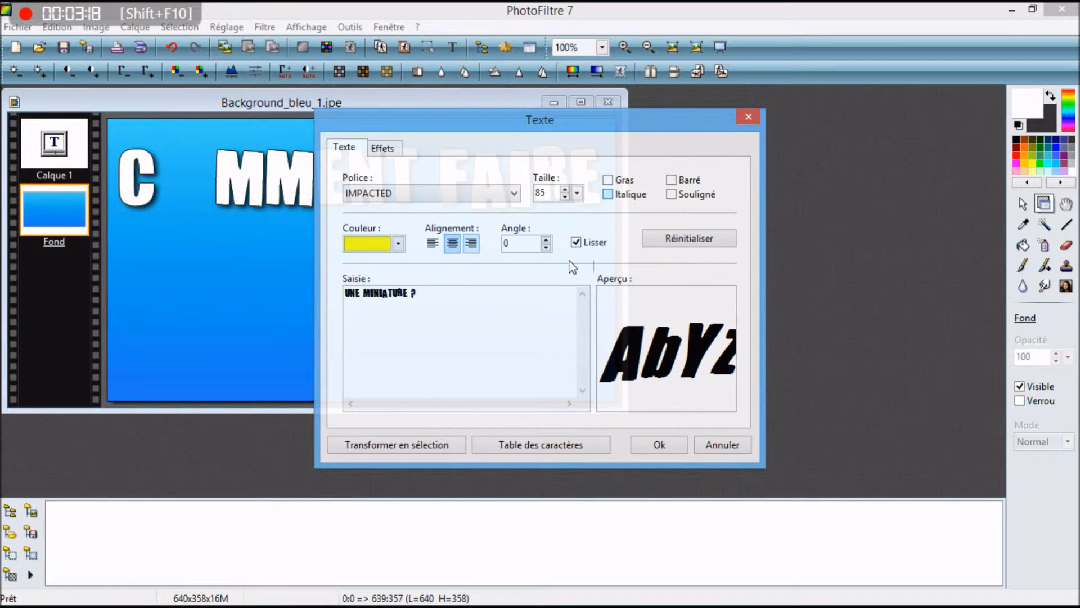
left_click_drag(433, 296, 353, 291)
left_click(437, 301)
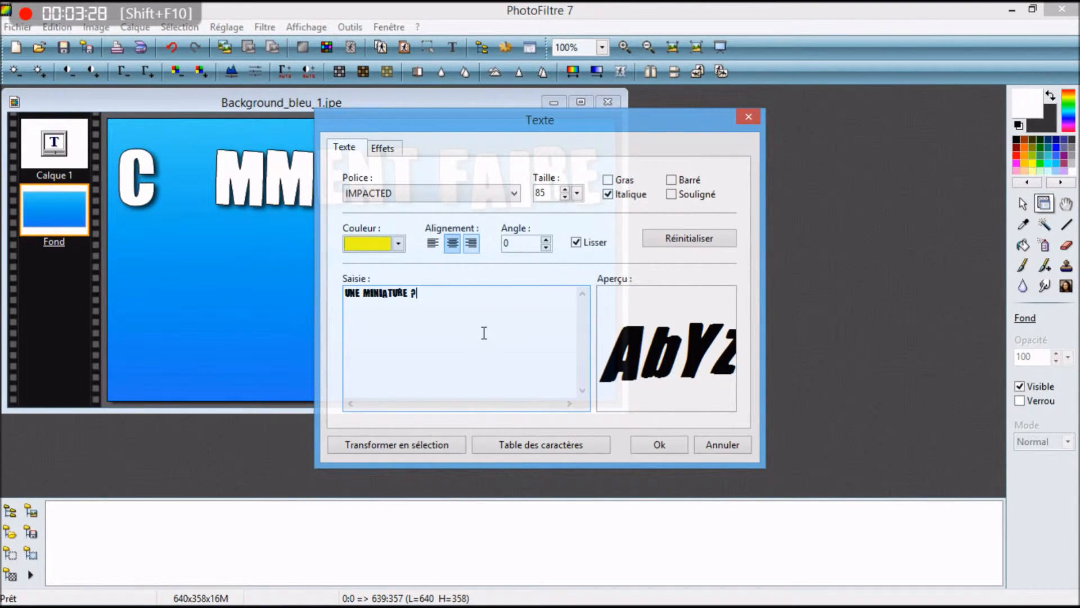
- Review the shadow and outline effects of the yellow text and apply it as a new layer
left_click(383, 148)
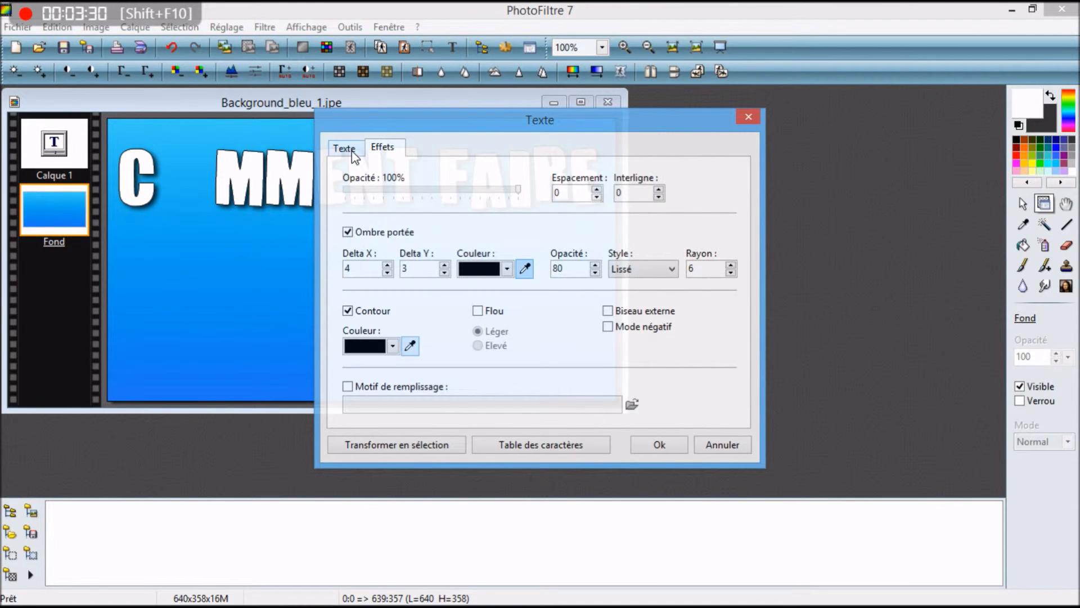
left_click(352, 151)
left_click(385, 149)
left_click(345, 148)
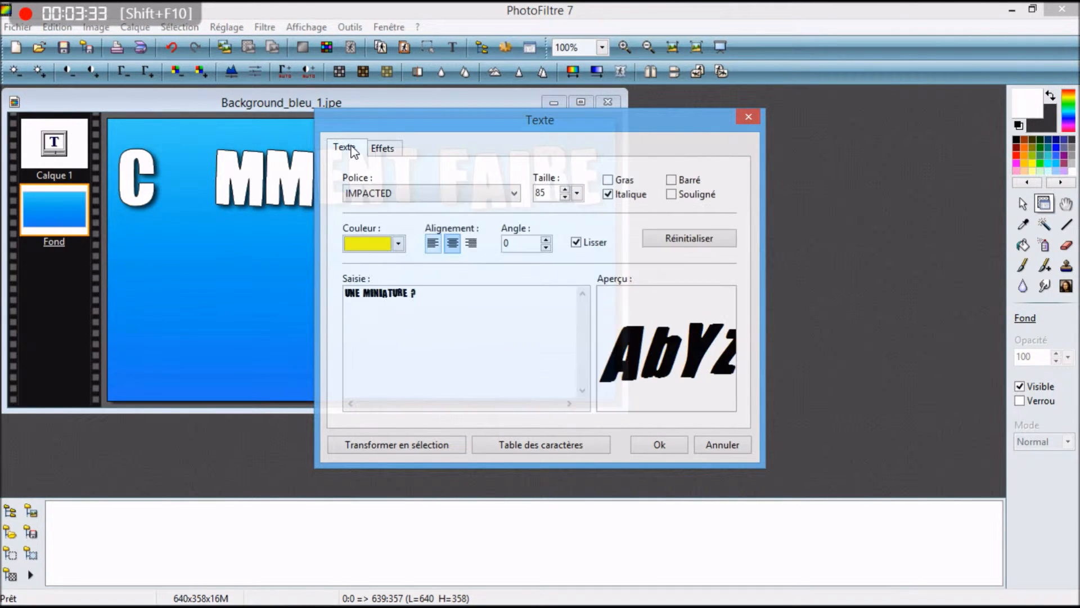
left_click(654, 444)
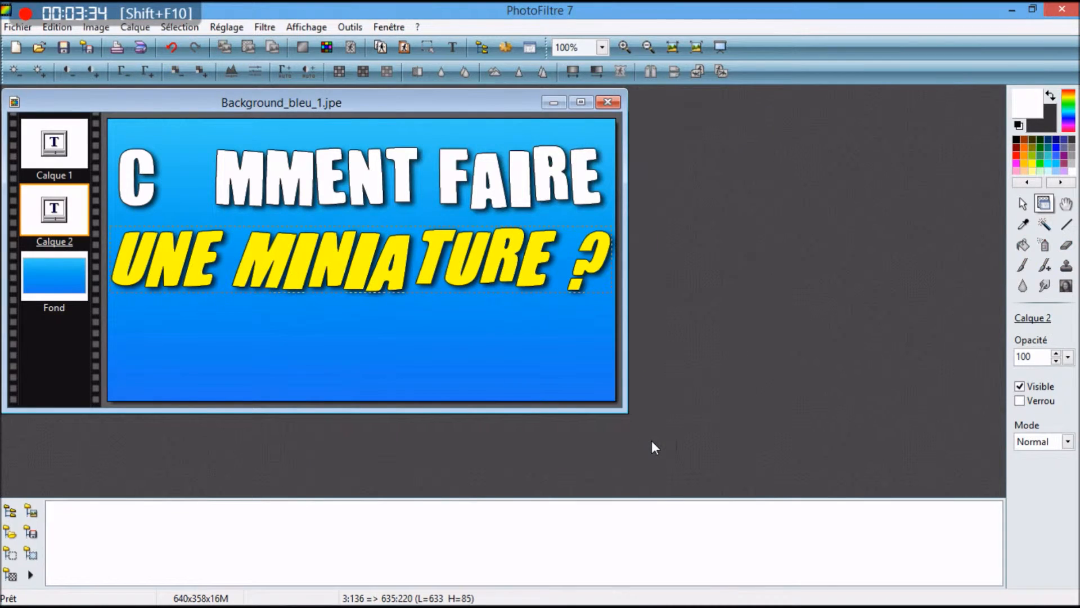
- Move the yellow UNE MINIATURE ? layer about 24 pixels down
key("Down")
key("Down")
key("Down")
key("Down")
key("Down")
key("Down")
key("Down")
key("Down")
key("Down")
key("Down")
key("Down")
key("Down")
key("Down")
key("Down")
key("Down")
key("Down")
key("Down")
key("Down")
key("Down")
key("Down")
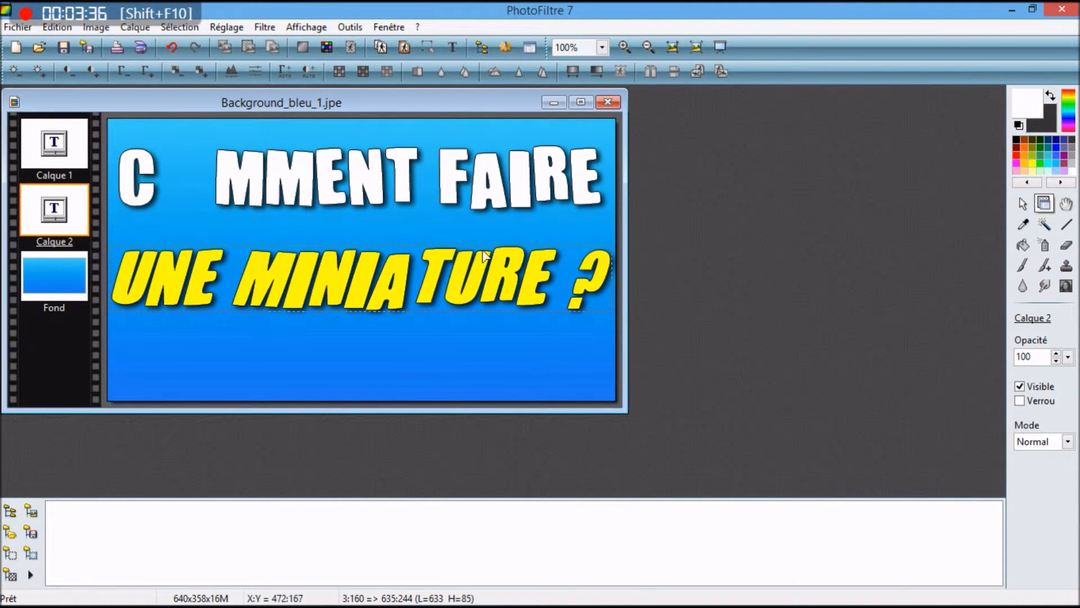
- Move the white COMMENT FAIRE layer about 32 pixels down, closer to the yellow line
left_click(400, 185)
key("Down")
key("Down")
key("Down")
key("Down")
key("Down")
key("Down")
key("Down")
key("Down")
key("Down")
key("Down")
key("Down")
key("Down")
key("Down")
key("Down")
key("Down")
key("Down")
key("Down")
key("Down")
key("Down")
key("Down")
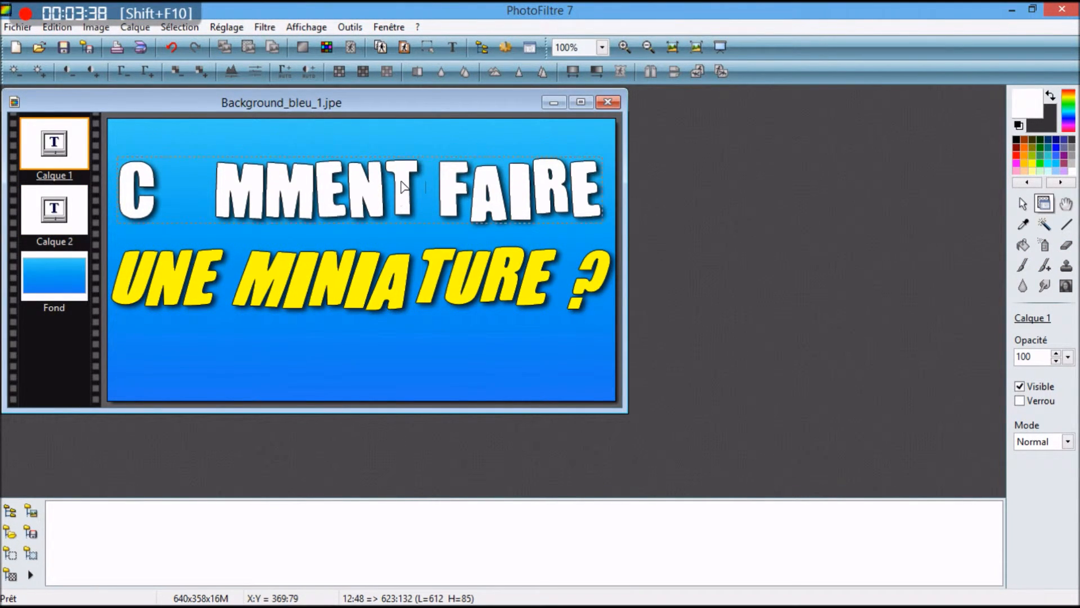
- Lower the yellow UNE MINIATURE ? layer by about 8 more pixels and deselect the text layers
left_click(366, 283)
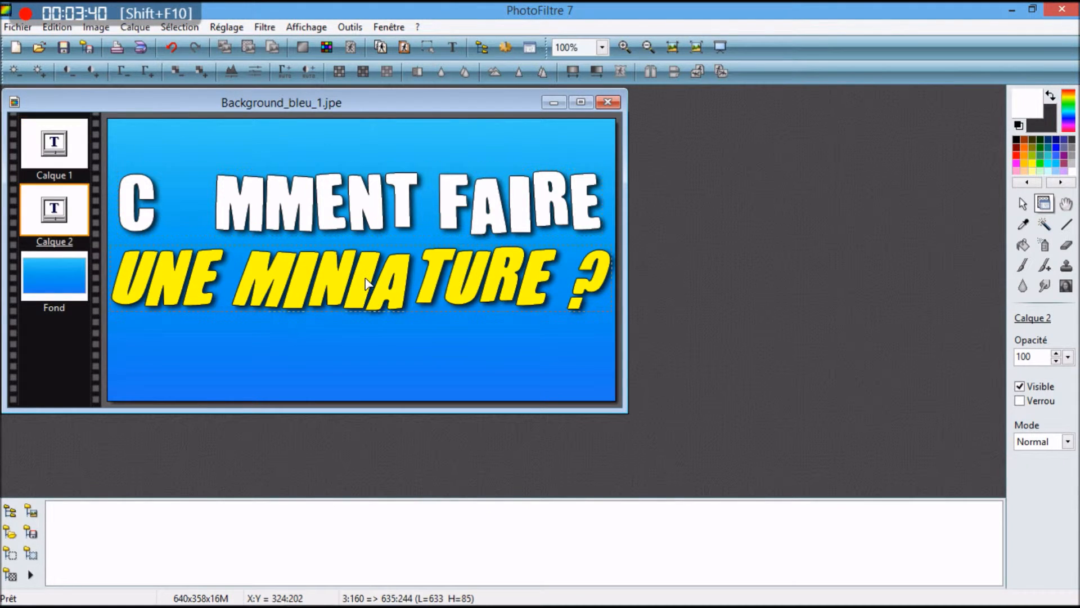
key("Down")
key("Down")
key("Down")
key("Down")
key("Down")
key("Down")
key("Down")
key("Down")
left_click(366, 212)
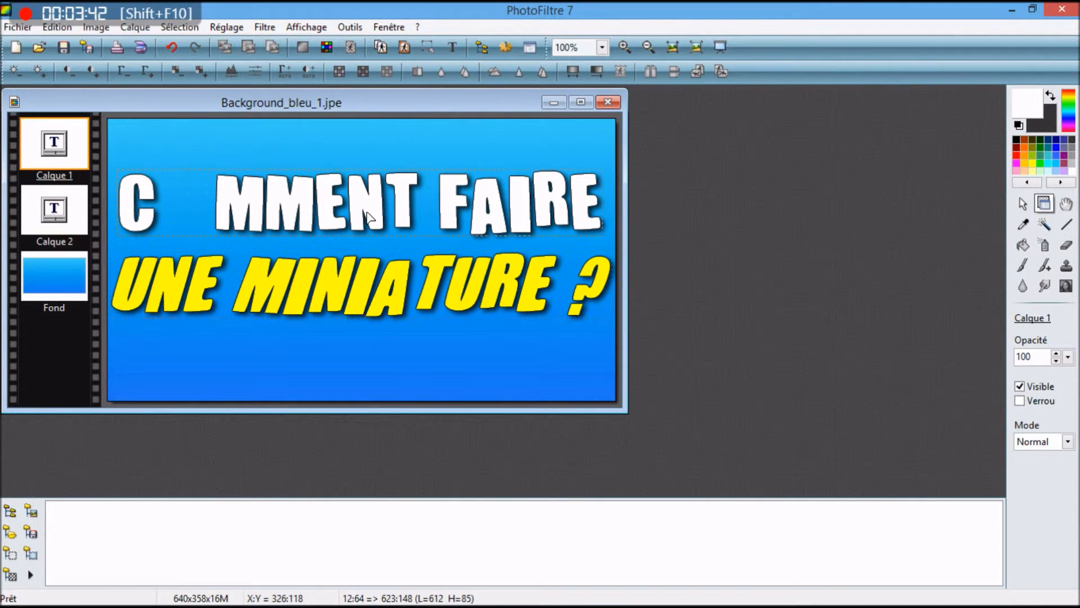
left_click(384, 167)
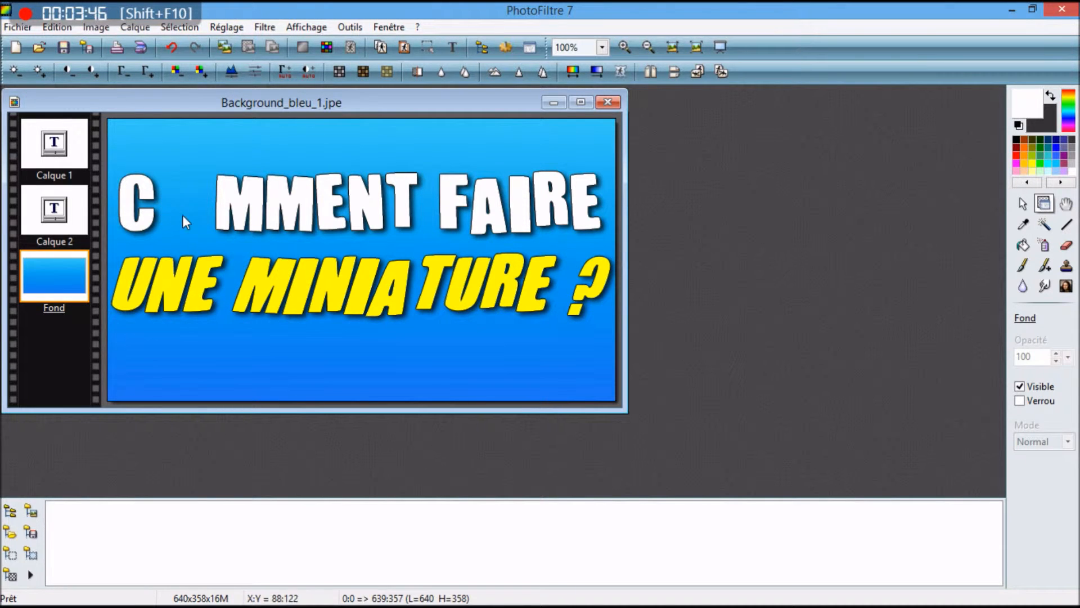
- Switch to the desktop, open Red_play in PhotoFiltre 7 and move its window aside from the thumbnail
left_click(1011, 9)
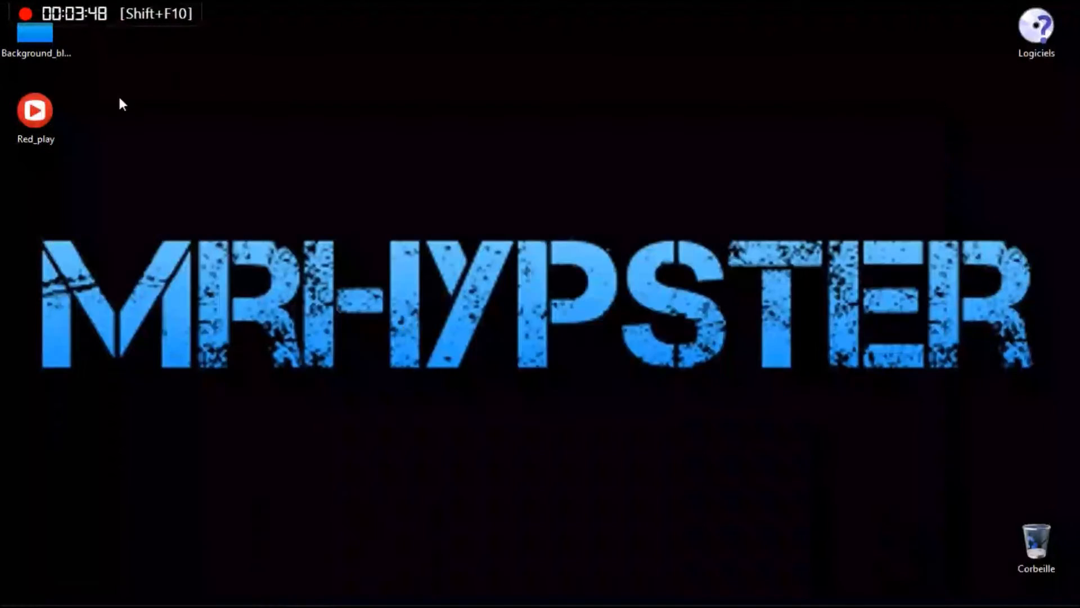
left_click_drag(38, 113, 733, 355)
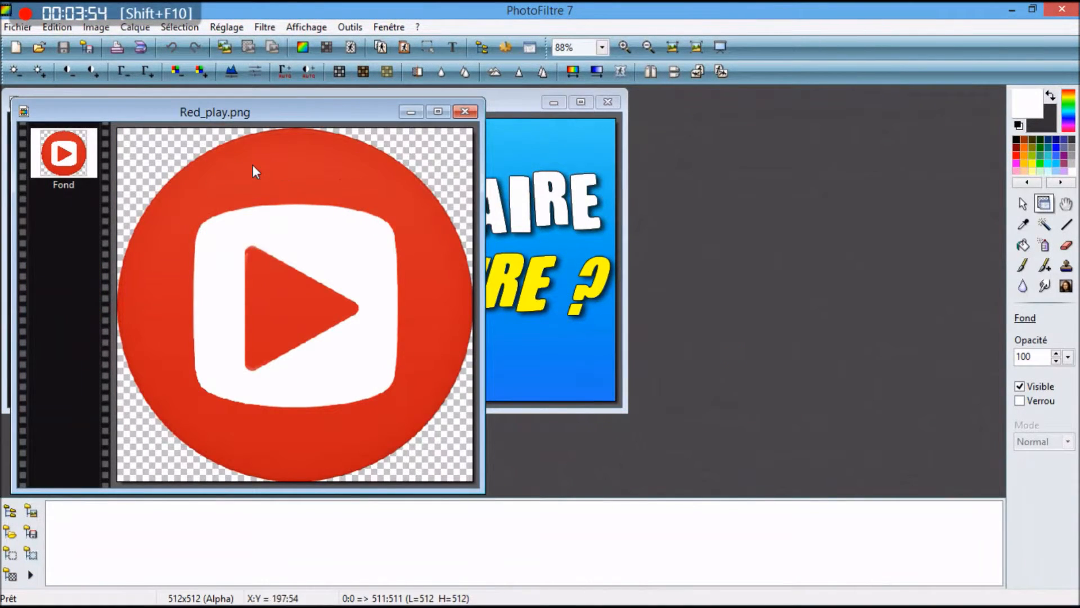
left_click_drag(235, 112, 535, 151)
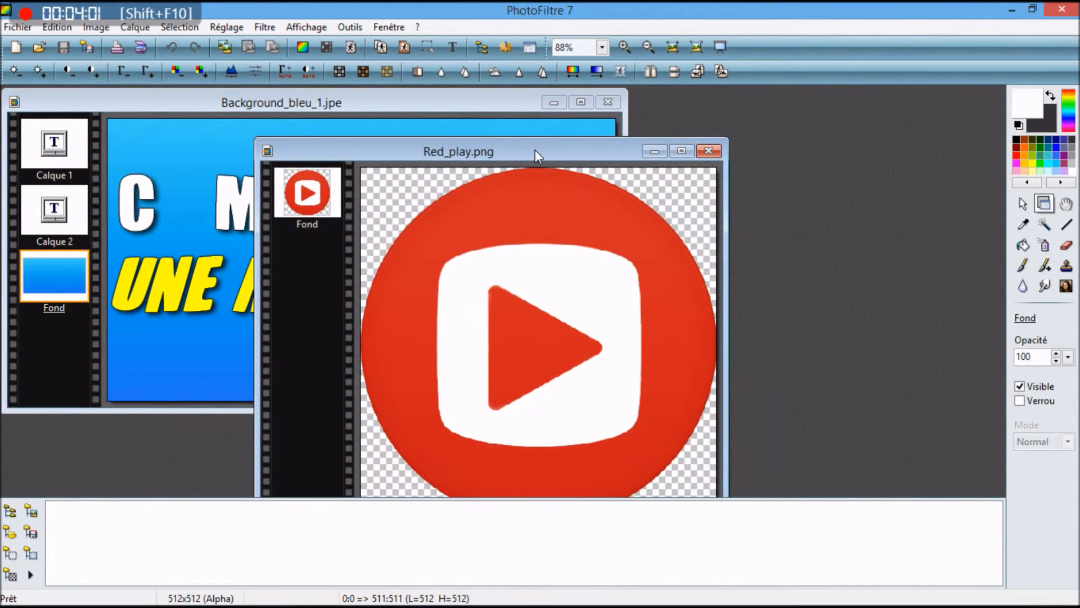
- Select the entire Red_play.png image and cut it
key("ctrl+a")
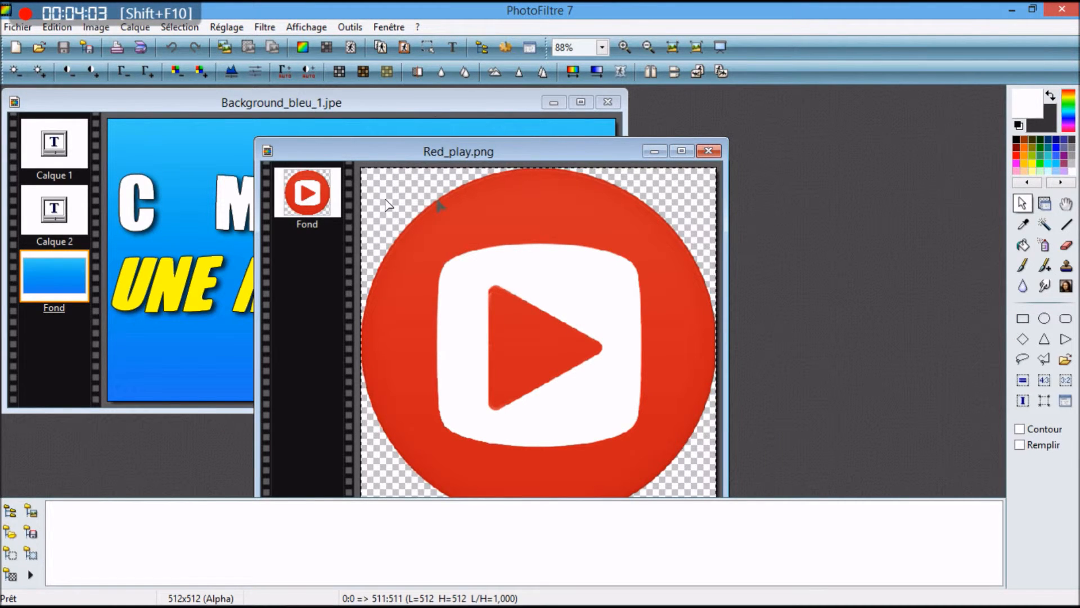
left_click_drag(578, 152, 594, 111)
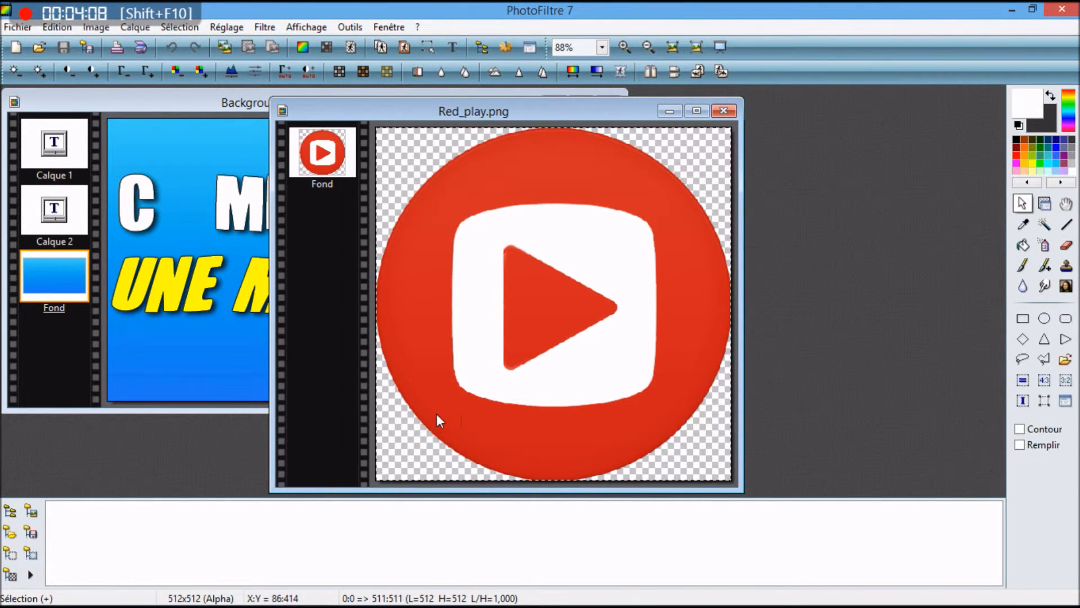
key("Delete")
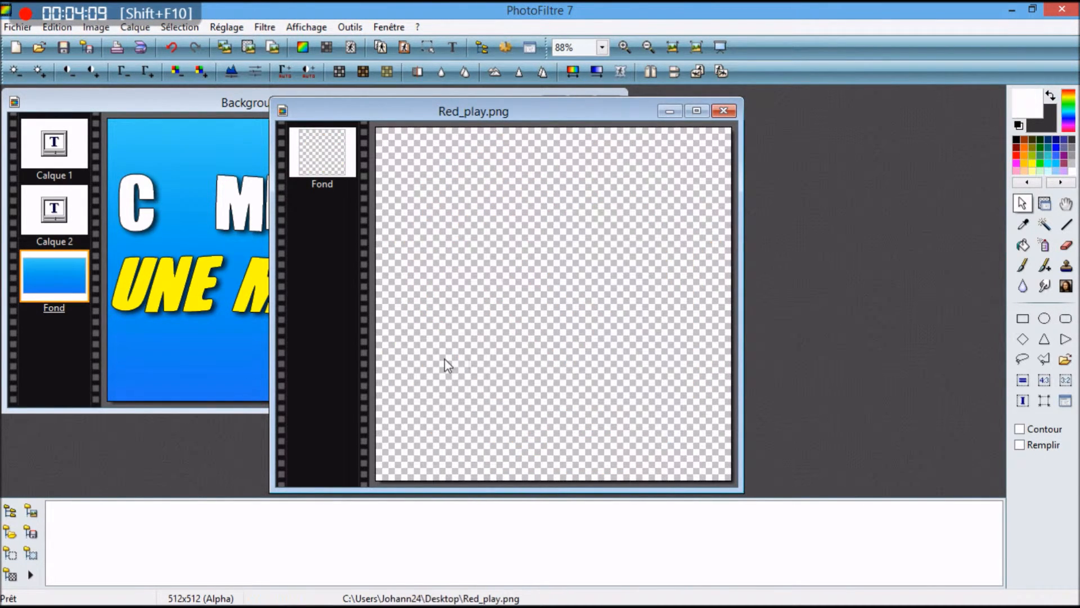
- Close Red_play.png without saving and paste the play icon as a new layer in Background_bleu_1
left_click(724, 110)
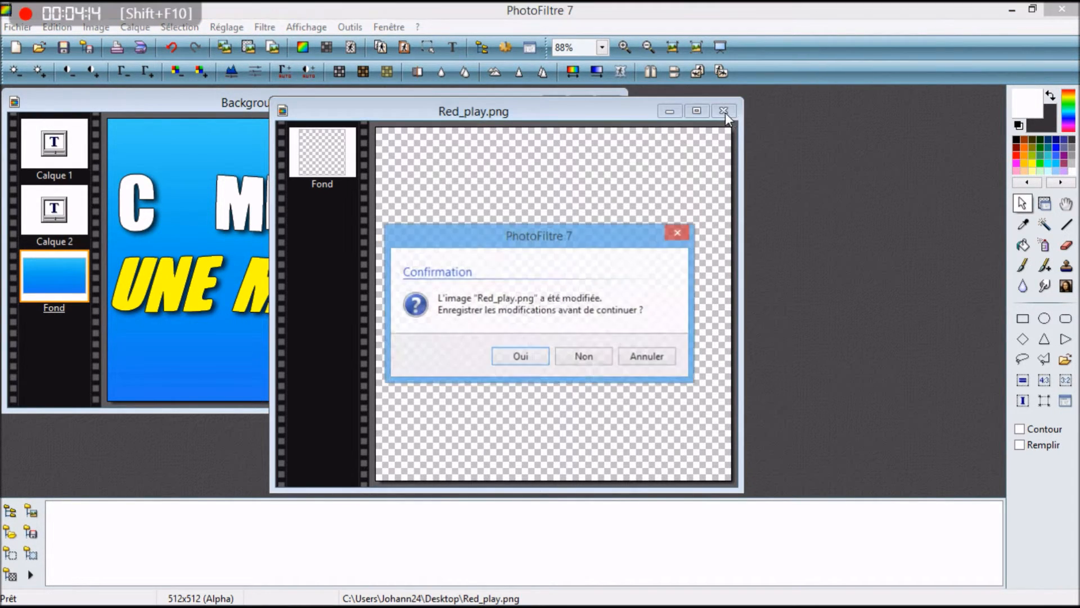
left_click(580, 360)
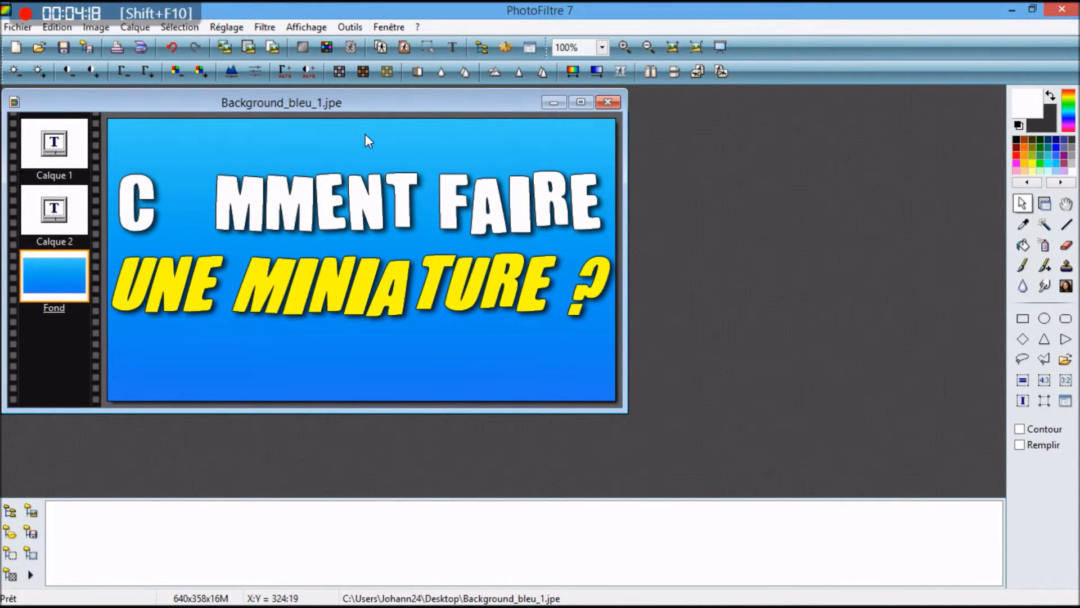
key("ctrl+v")
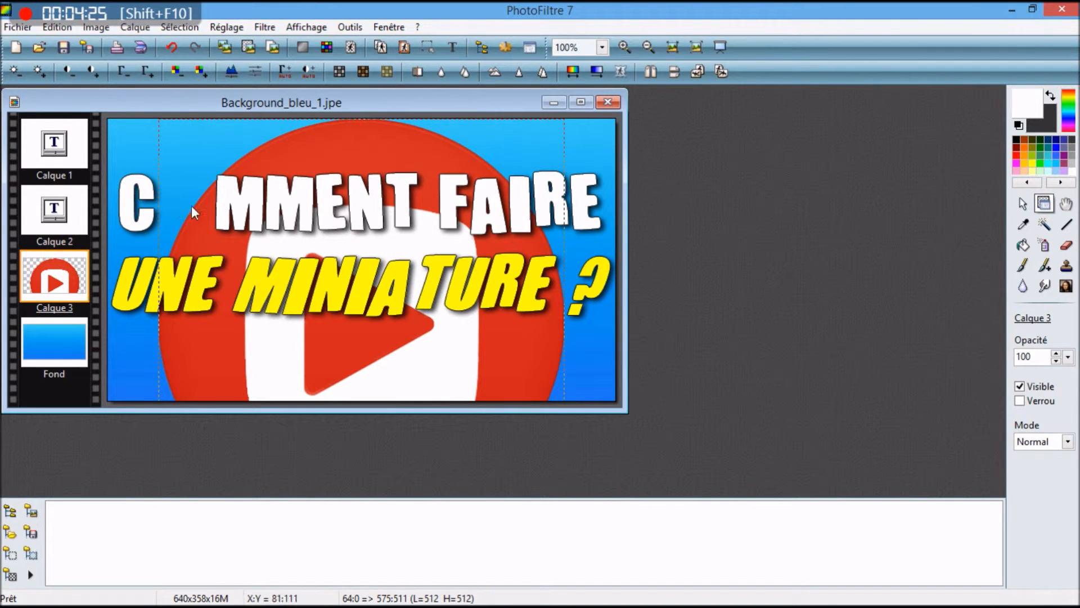
- Resize the play icon layer to about 74 by 74 pixels and place it in the gap between C and M of COMMENT
right_click(340, 133)
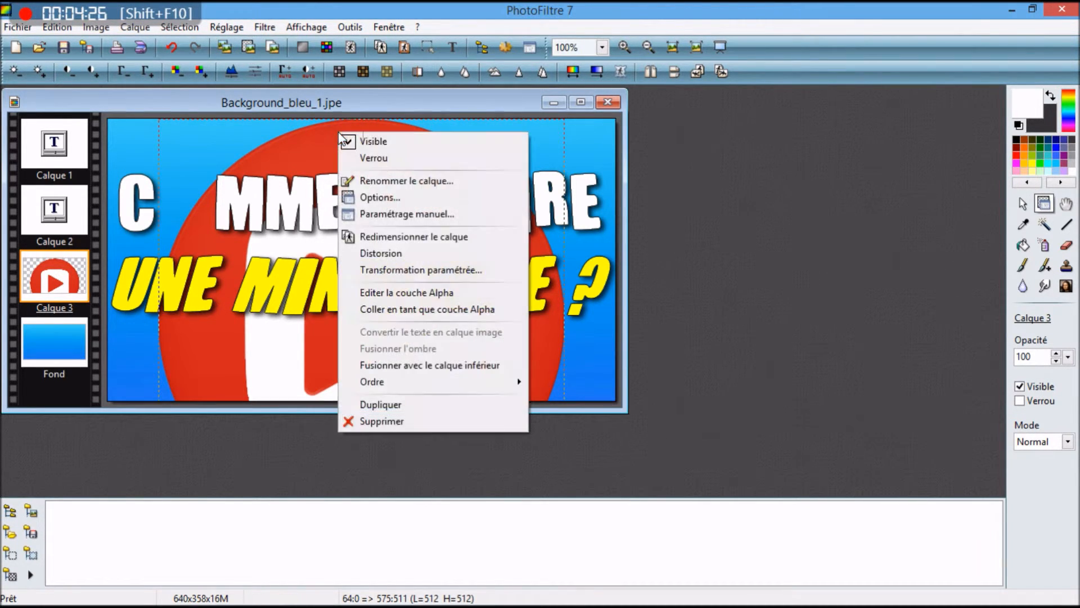
left_click(419, 240)
left_click_drag(565, 120, 424, 190)
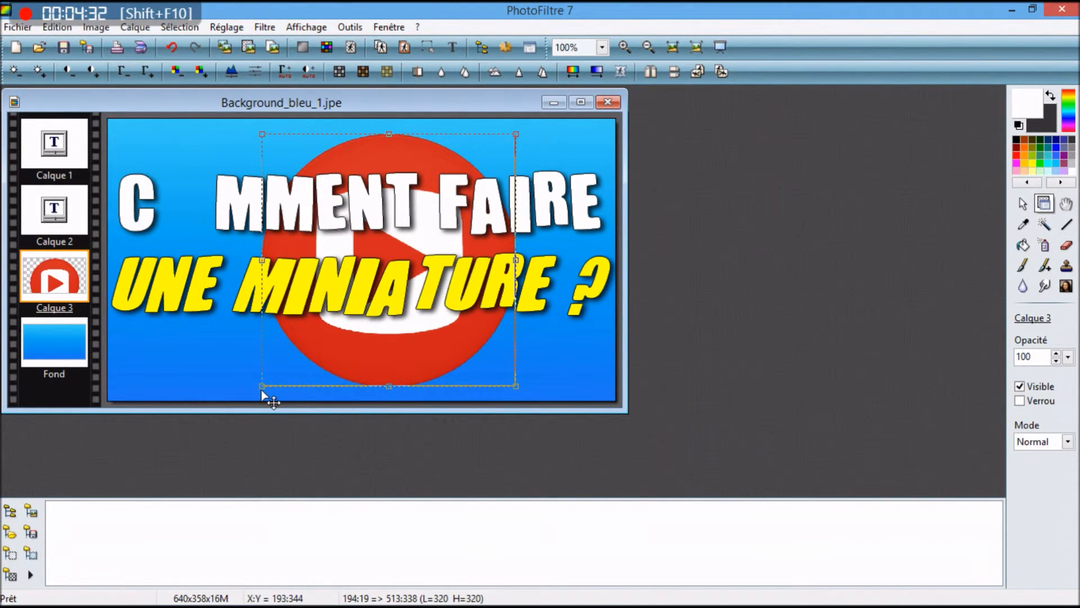
left_click_drag(516, 140, 509, 115)
left_click_drag(397, 247, 255, 233)
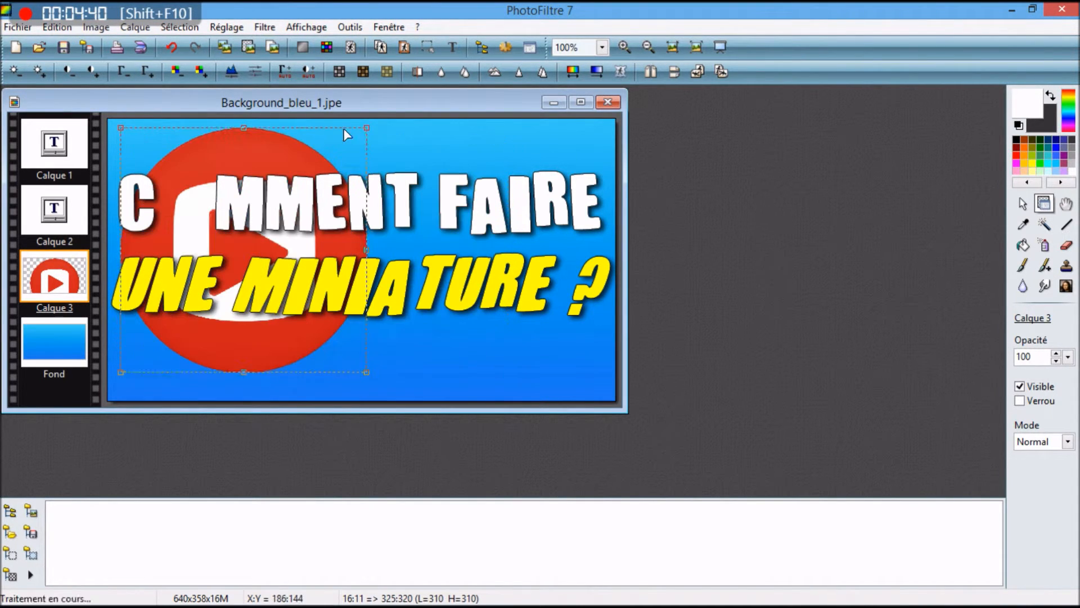
left_click_drag(368, 128, 207, 188)
left_click_drag(184, 205, 153, 175)
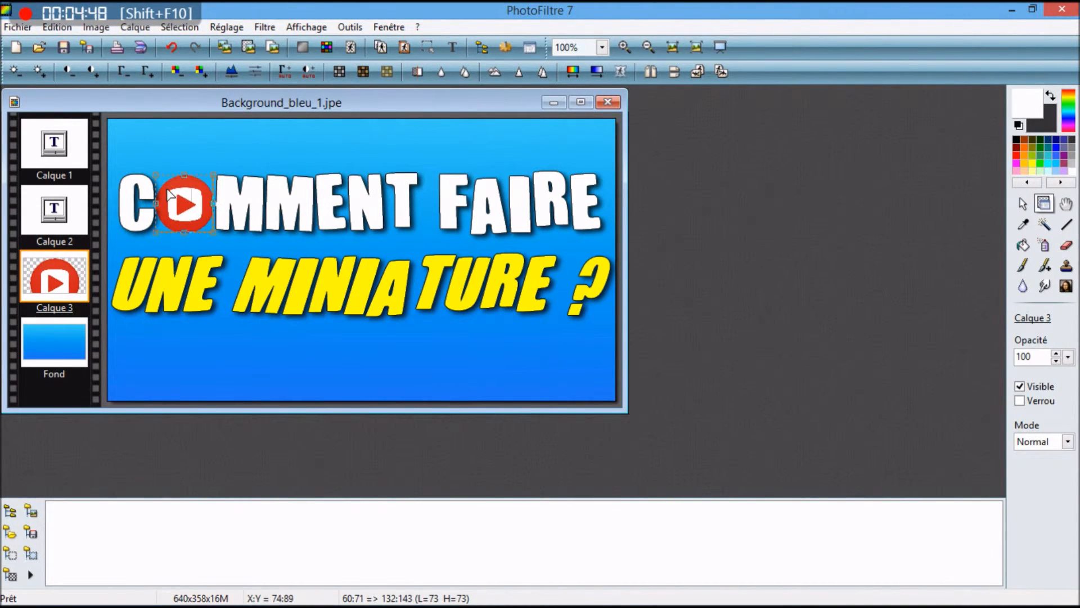
left_click_drag(189, 201, 190, 202)
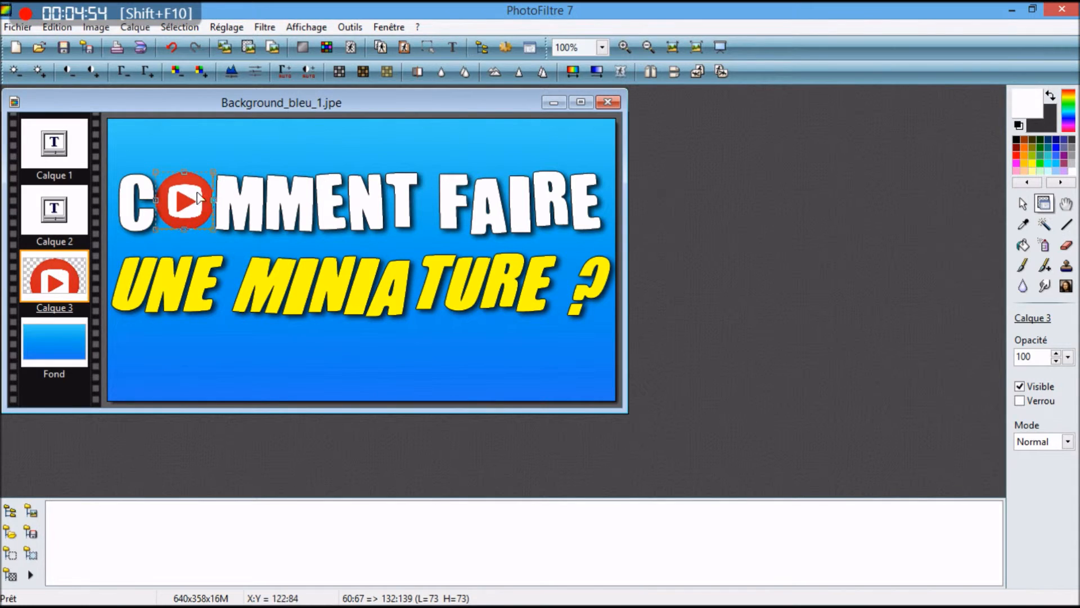
left_click(267, 152)
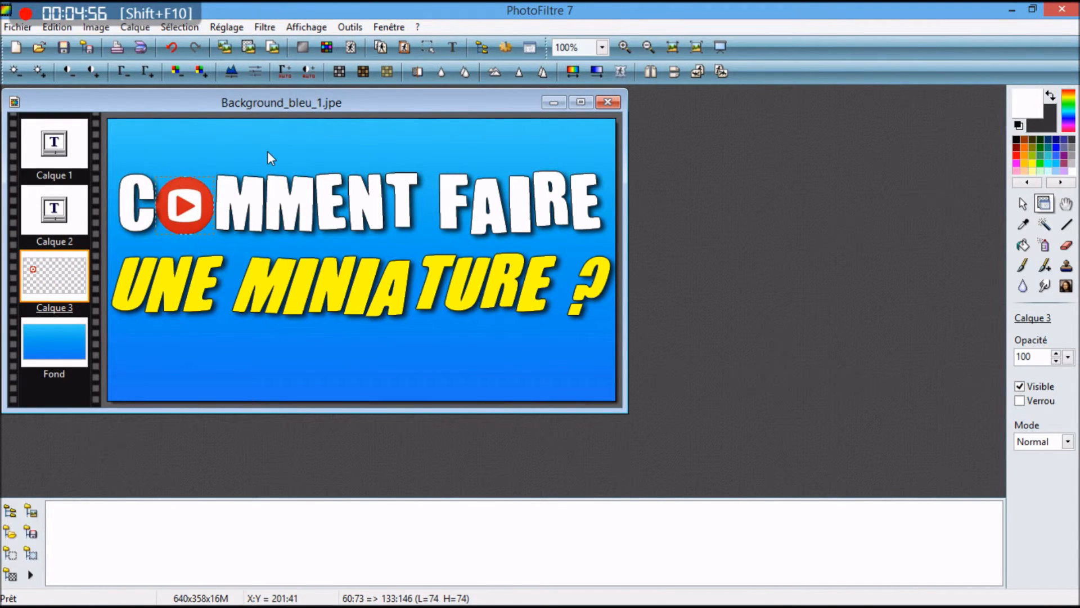
- Nudge the play icon layer up and slightly right to centre it between C and M of COMMENT, then deselect it
left_click(201, 207)
key("Up")
key("Up")
key("Up")
key("Up")
key("Up")
key("Up")
key("Up")
key("Up")
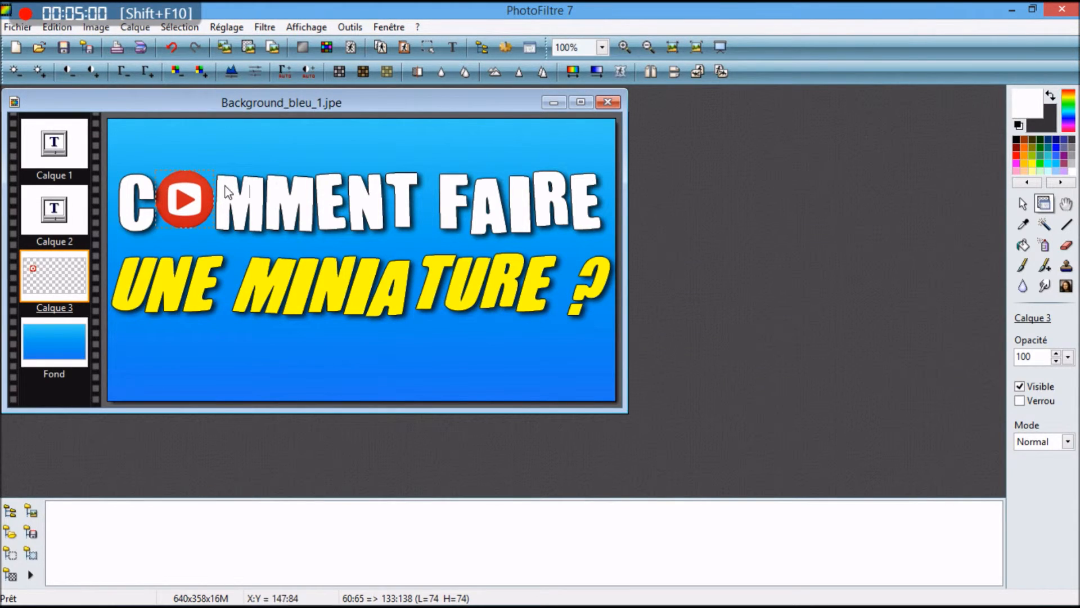
left_click_drag(186, 198, 189, 202)
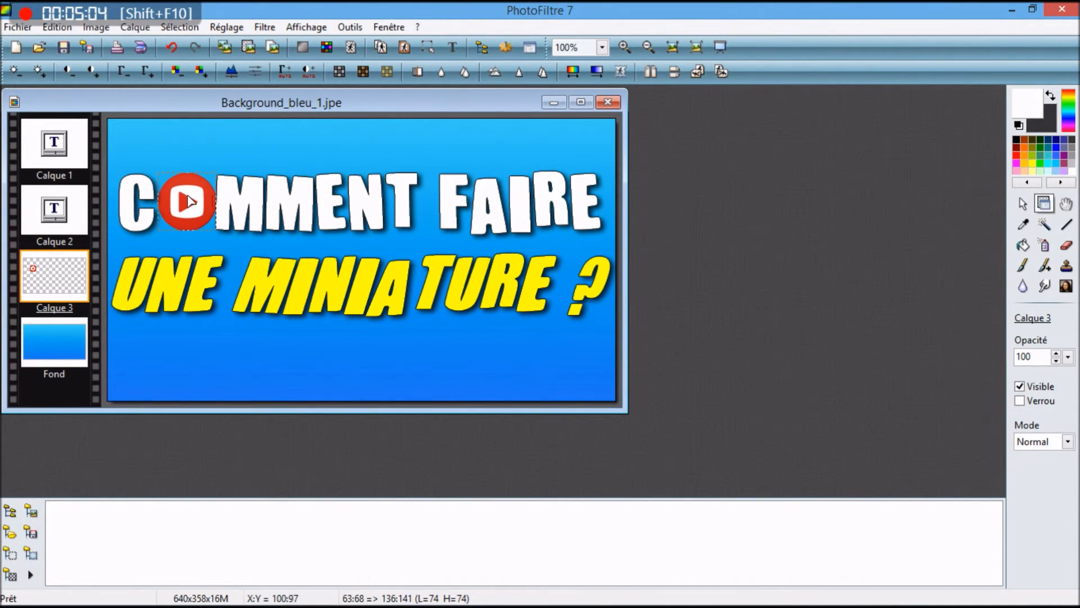
left_click(226, 152)
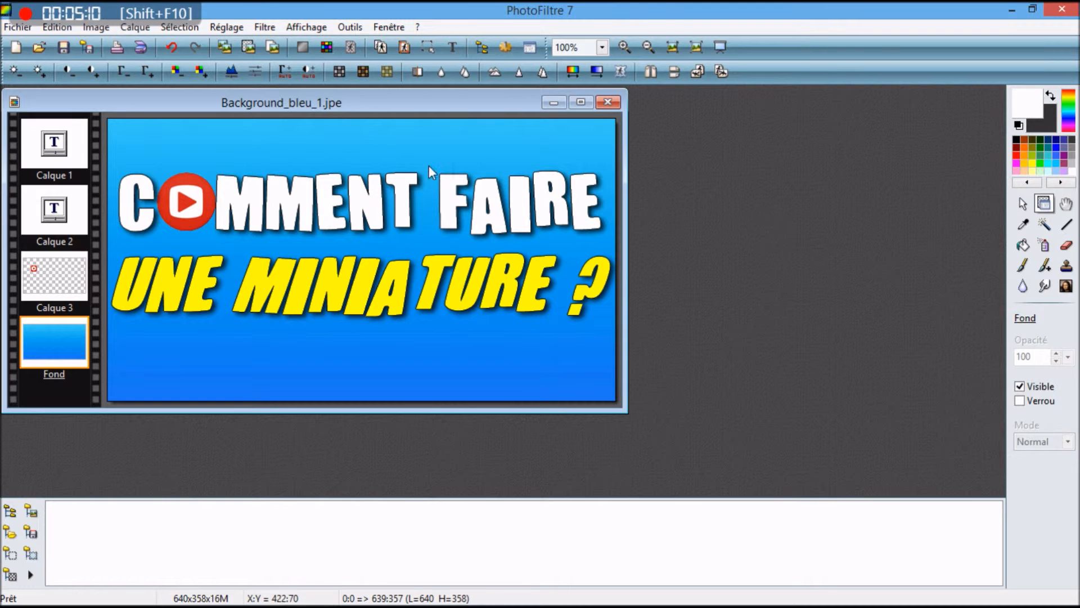
- Start saving the thumbnail as a new file and choose JPEG as the file type
left_click(11, 27)
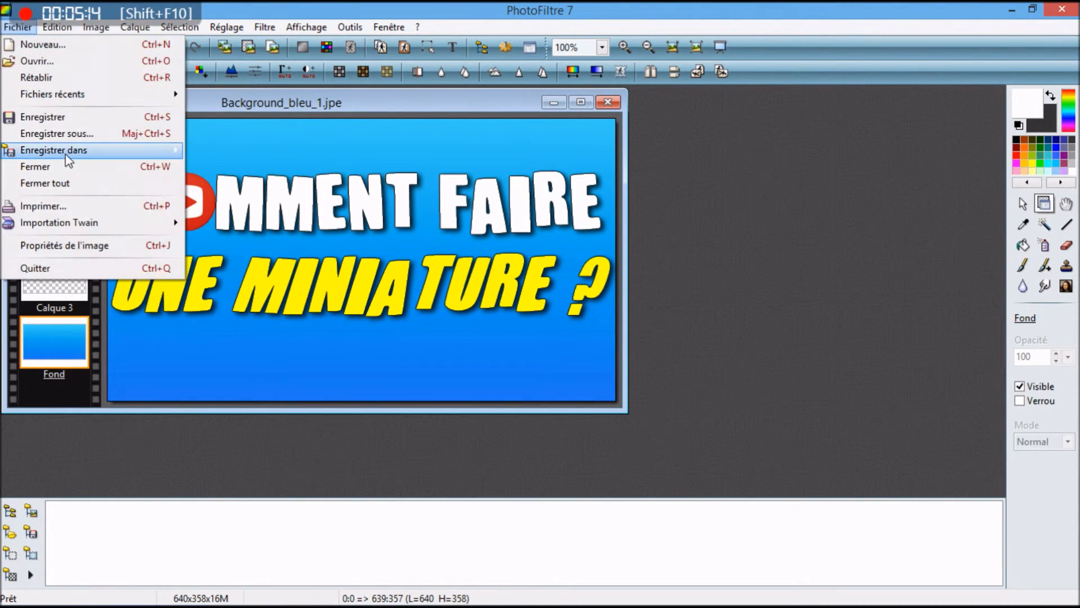
left_click(92, 138)
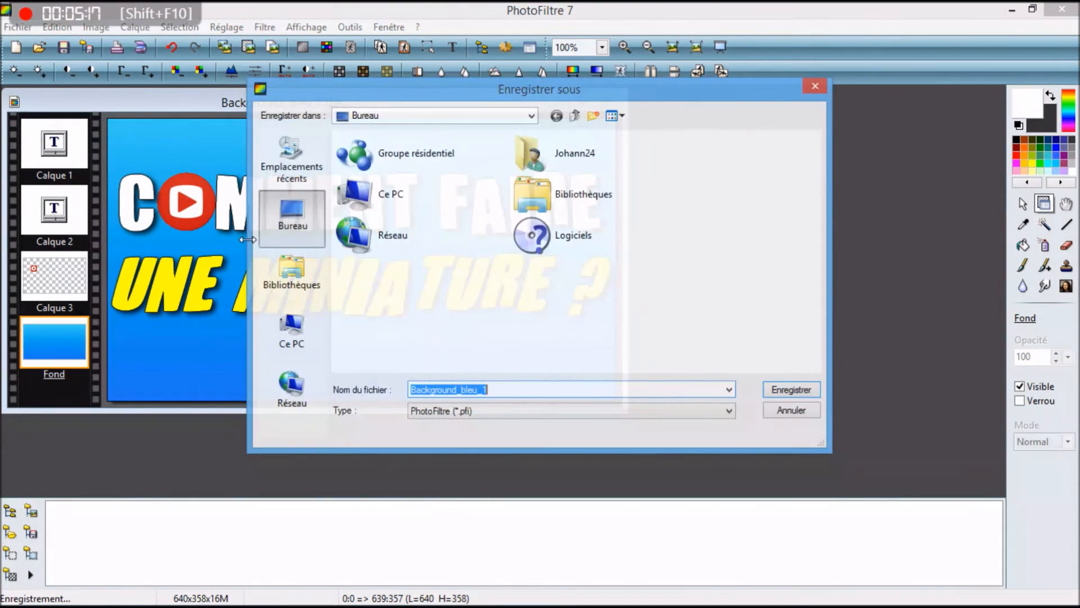
left_click(477, 418)
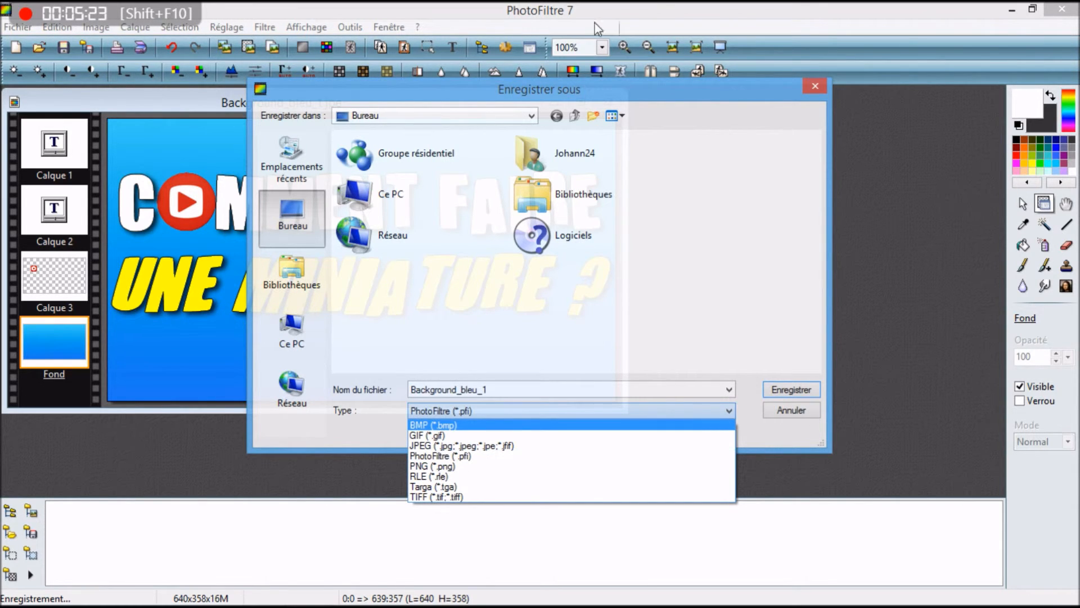
left_click(441, 446)
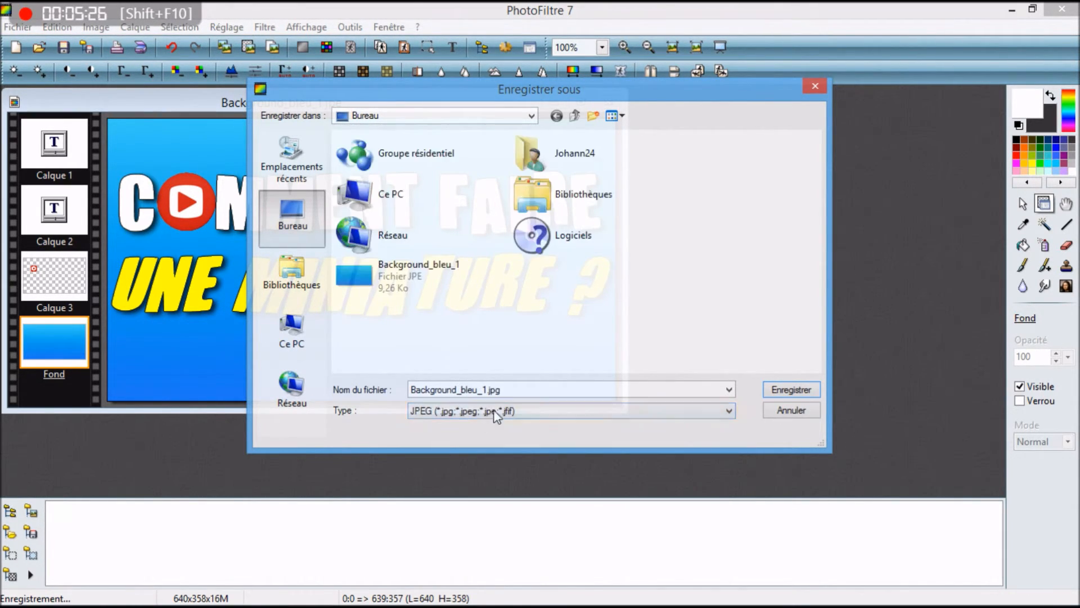
- Name the file MINIATURE_TUTO and save it on the desktop
left_click(525, 389)
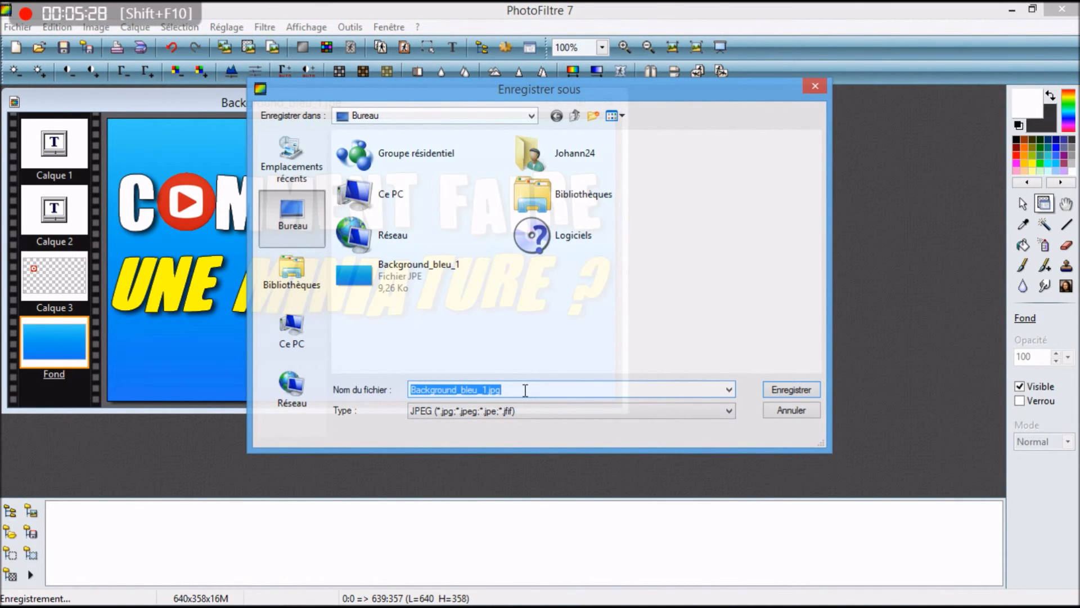
type("m")
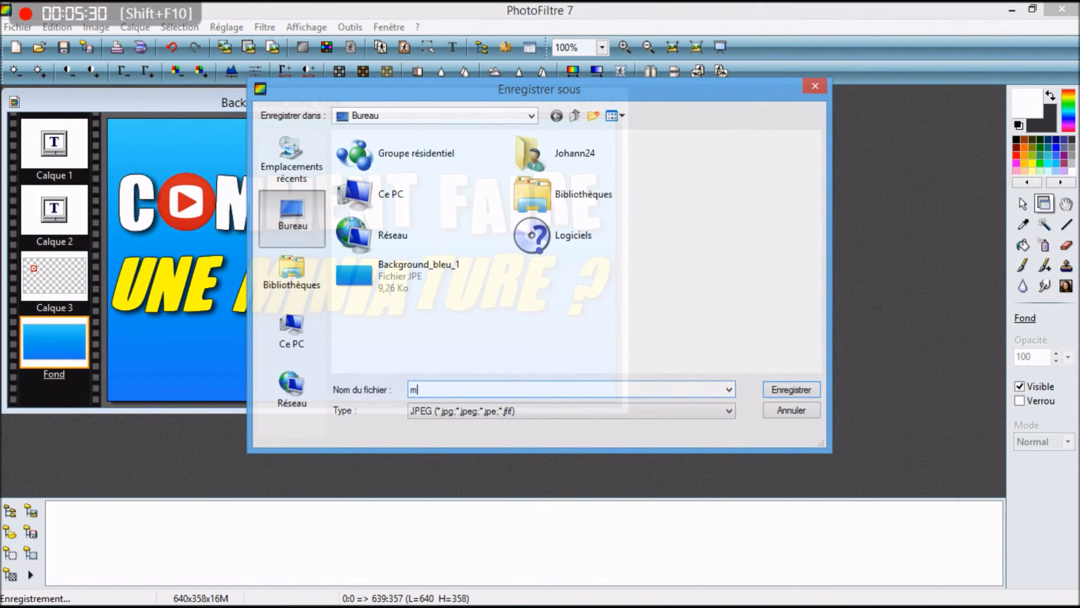
type("INIATUR")
key("BackSpace")
key("BackSpace")
key("BackSpace")
key("BackSpace")
key("BackSpace")
key("BackSpace")
key("BackSpace")
key("BackSpace")
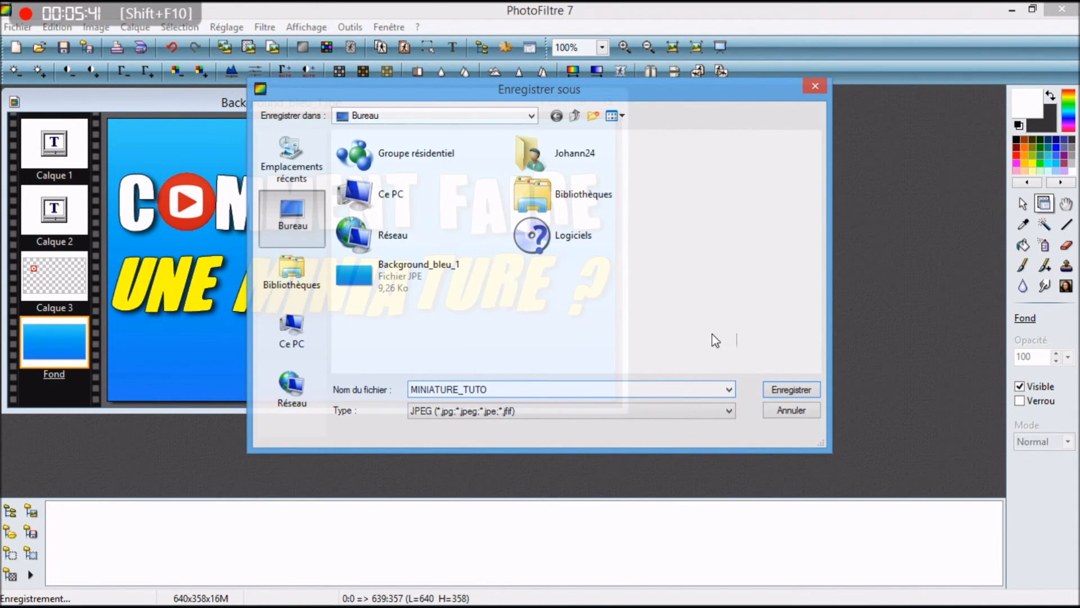
left_click(792, 389)
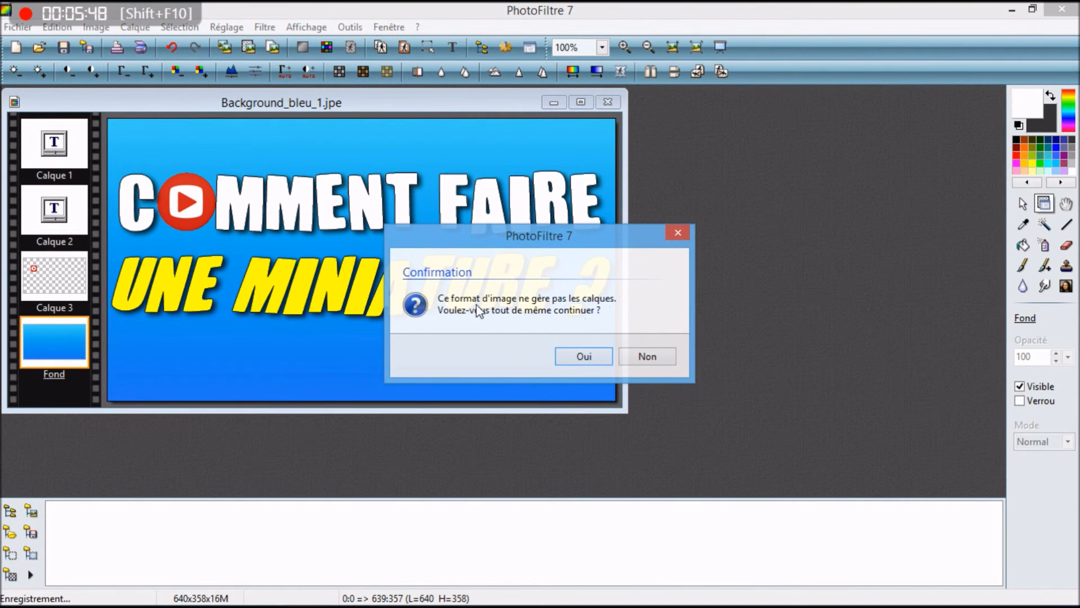
- Accept saving without layers and export the JPEG at compression 100 in progressive format
left_click(584, 357)
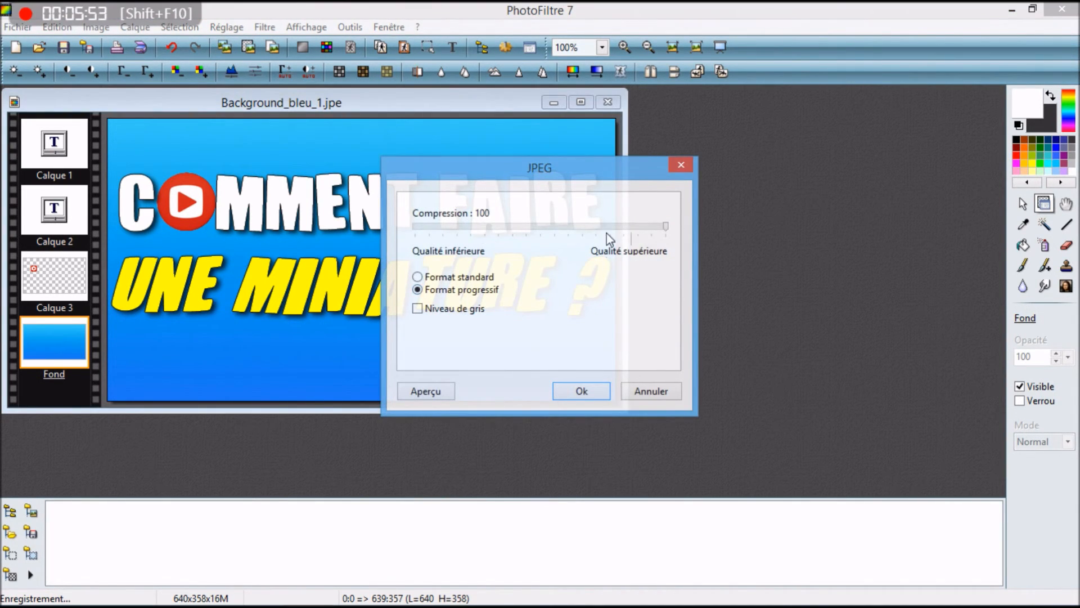
left_click(651, 225)
left_click(428, 277)
left_click(459, 295)
left_click(582, 392)
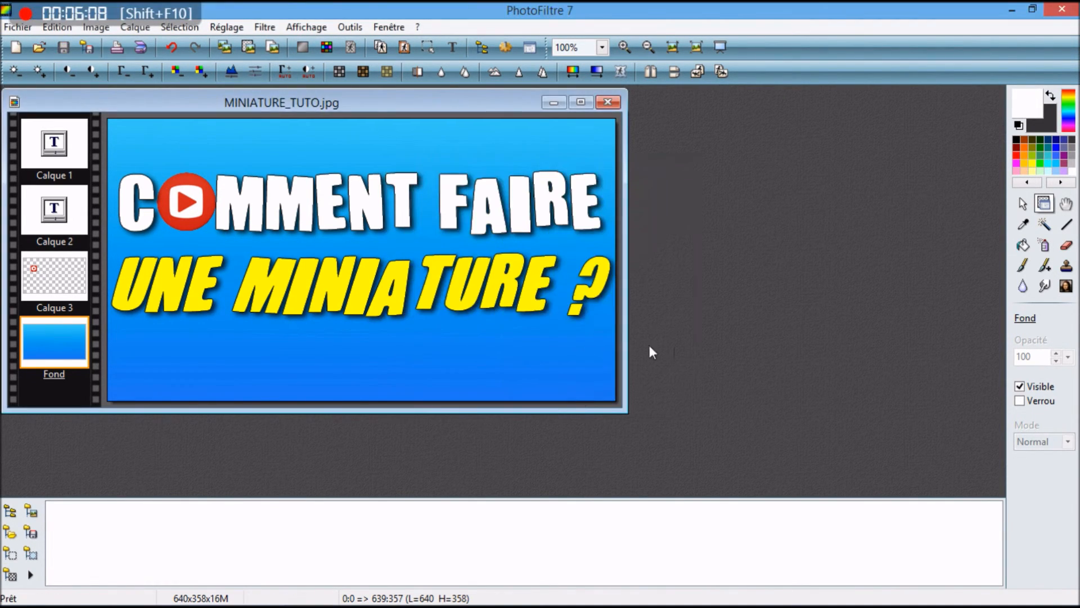
- Close PhotoFiltre 7, move the MINIATURE_TUTO file to the middle of the desktop, view it in Photo Gallery and close the viewer
left_click(1061, 9)
left_click_drag(39, 207, 502, 203)
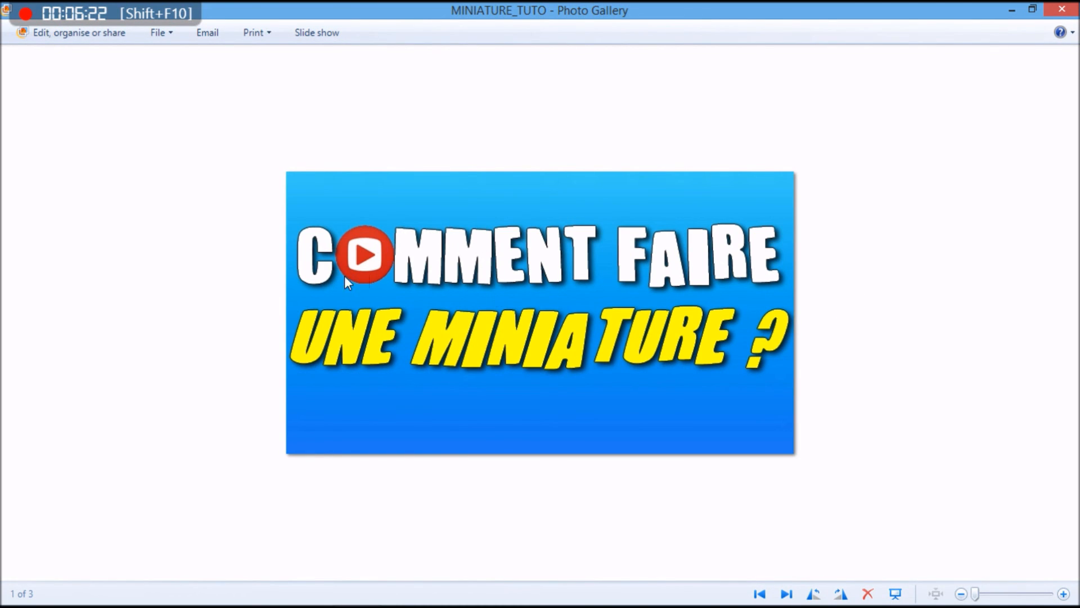
left_click(1062, 9)
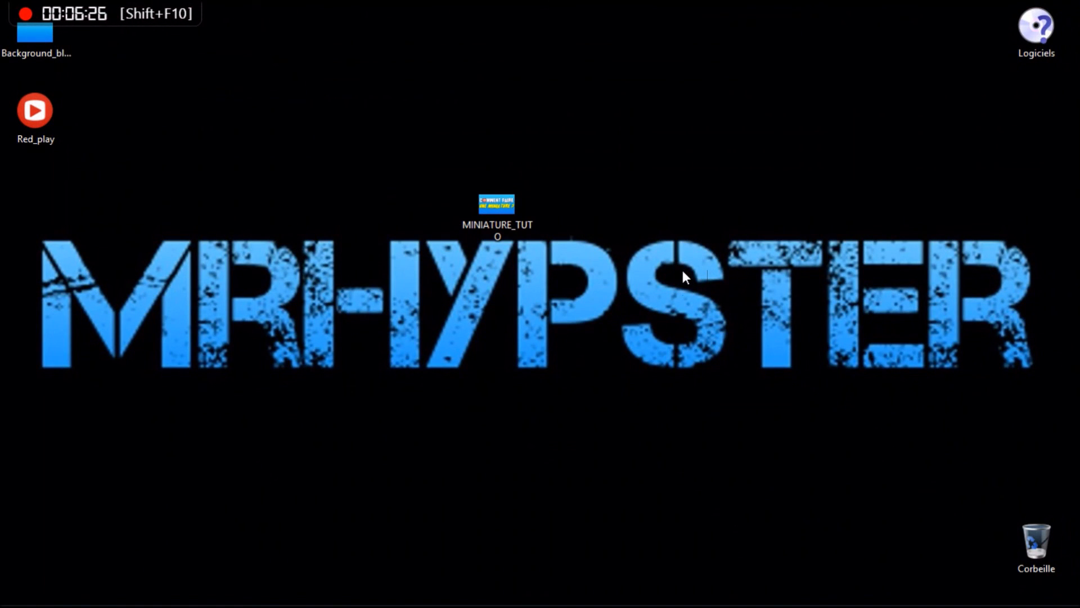